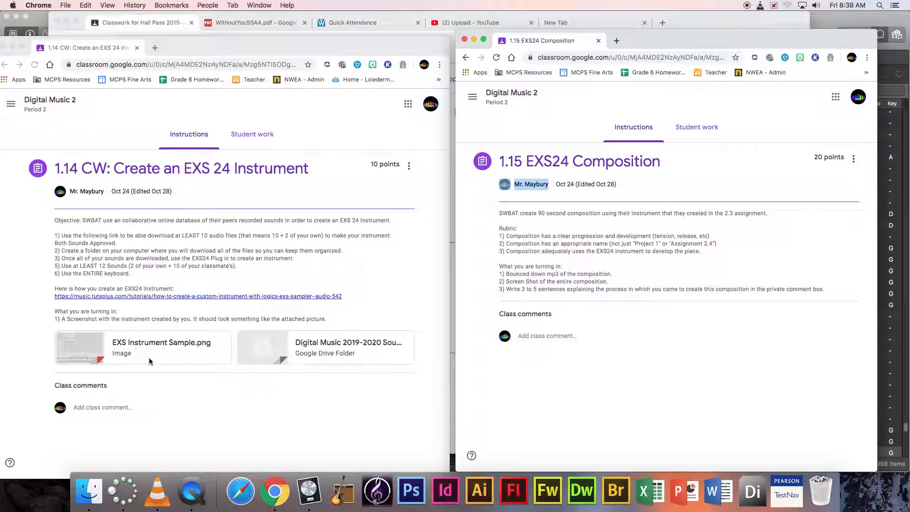
- Open the 1.14 assignment's Digital Music 2019-2020 Drive folder in a new tab, then return to the assignment
{"action": "left_click", "coordinate": [172, 372]}
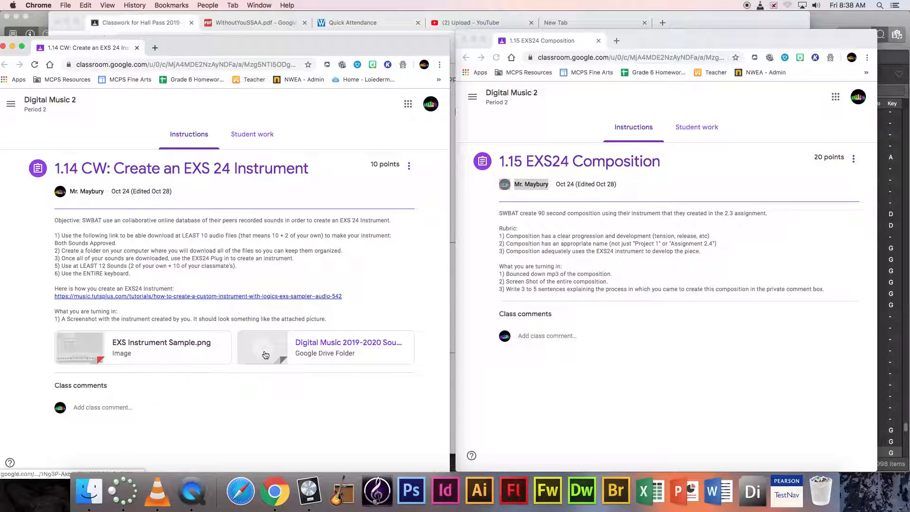
{"action": "left_click", "coordinate": [340, 347]}
{"action": "left_click", "coordinate": [90, 51]}
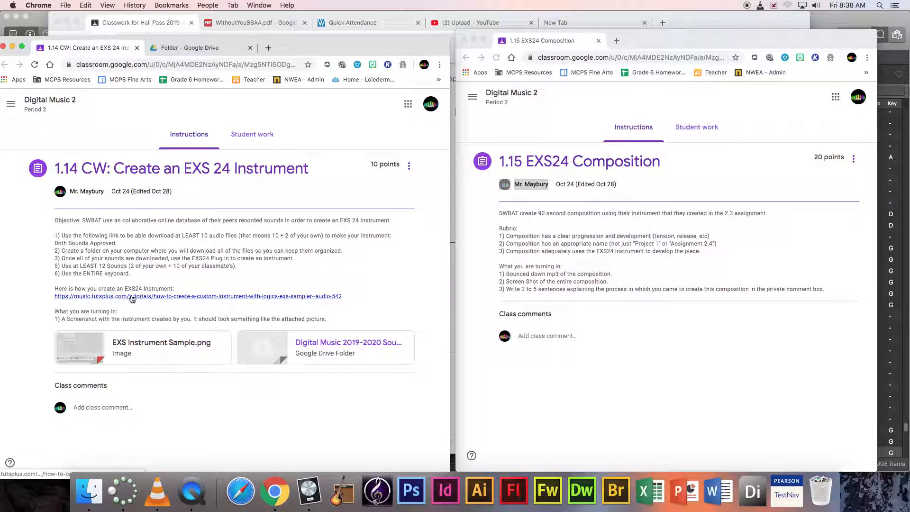
- Download the Digital Music 2019-2020 Sound Effects Drive folder as a zip and open the archive
{"action": "left_click", "coordinate": [190, 48]}
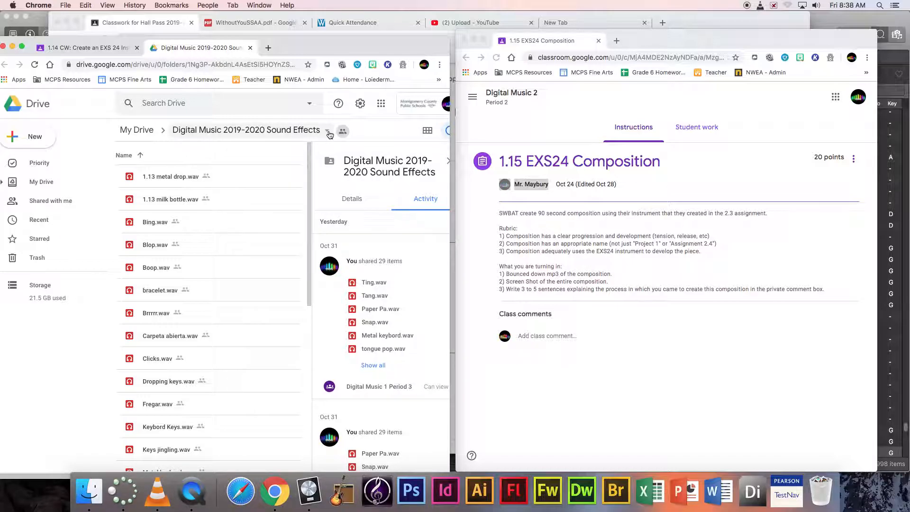
{"action": "left_click_drag", "start_coordinate": [309, 189], "coordinate": [294, 153]}
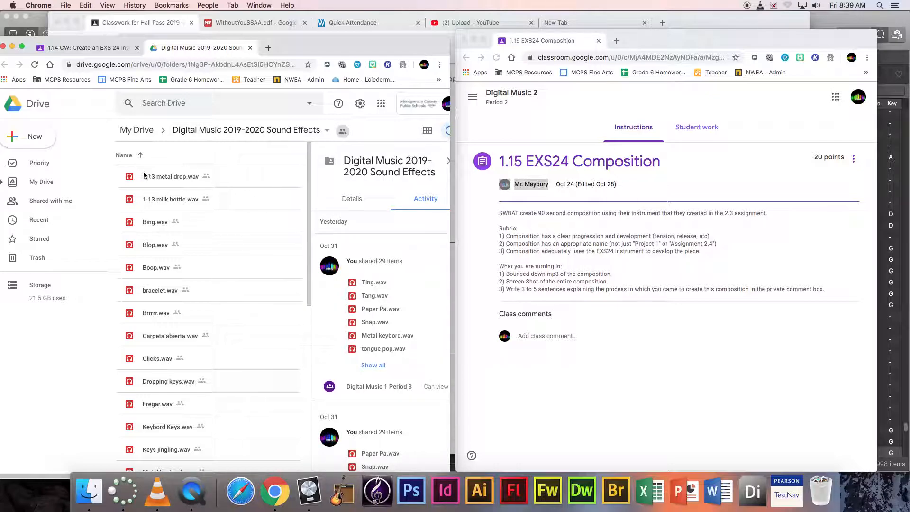
{"action": "left_click", "coordinate": [326, 130]}
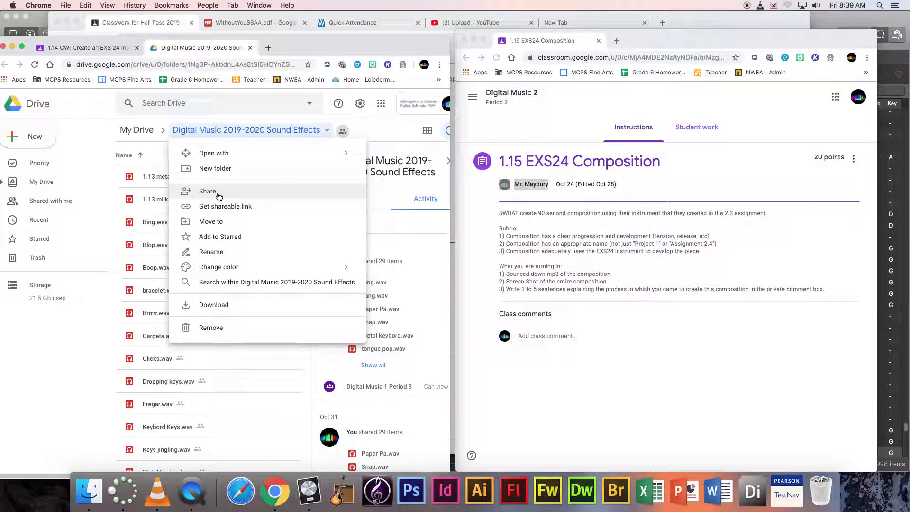
{"action": "left_click", "coordinate": [220, 304]}
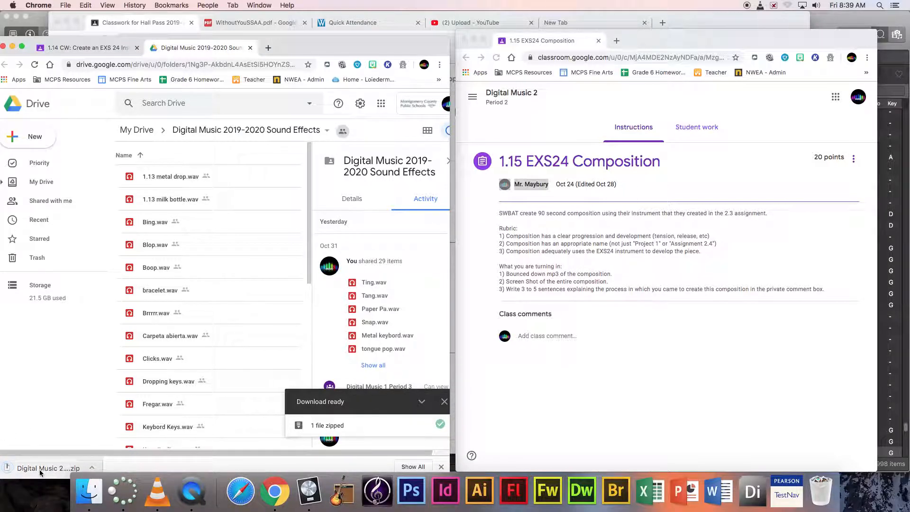
{"action": "left_click", "coordinate": [53, 469]}
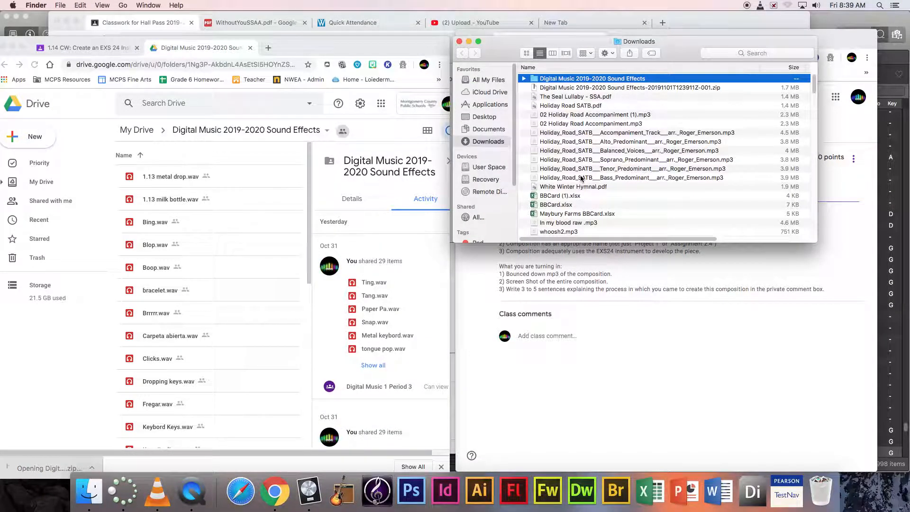
- Open the unzipped Digital Music 2019-2020 Sound Effects folder in Downloads to list its .wav files
{"action": "left_click", "coordinate": [582, 90]}
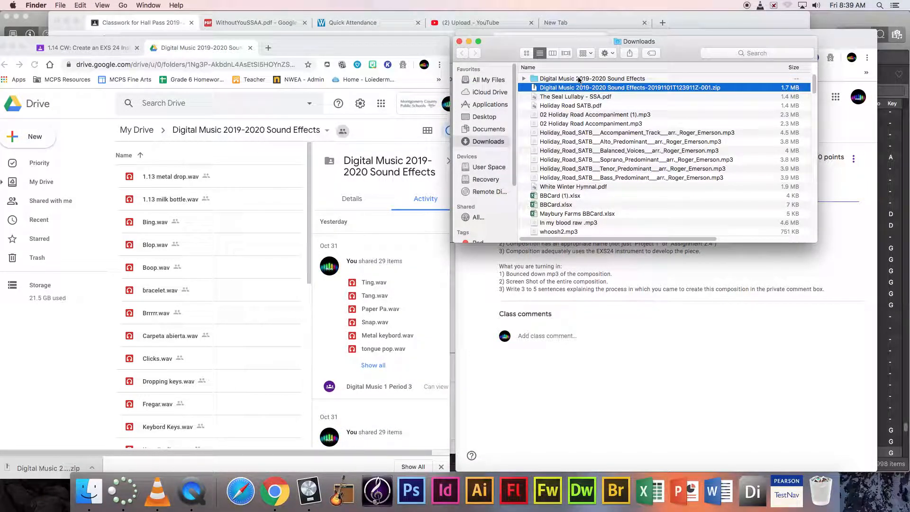
{"action": "left_click", "coordinate": [581, 78]}
{"action": "double_click", "coordinate": [558, 80]}
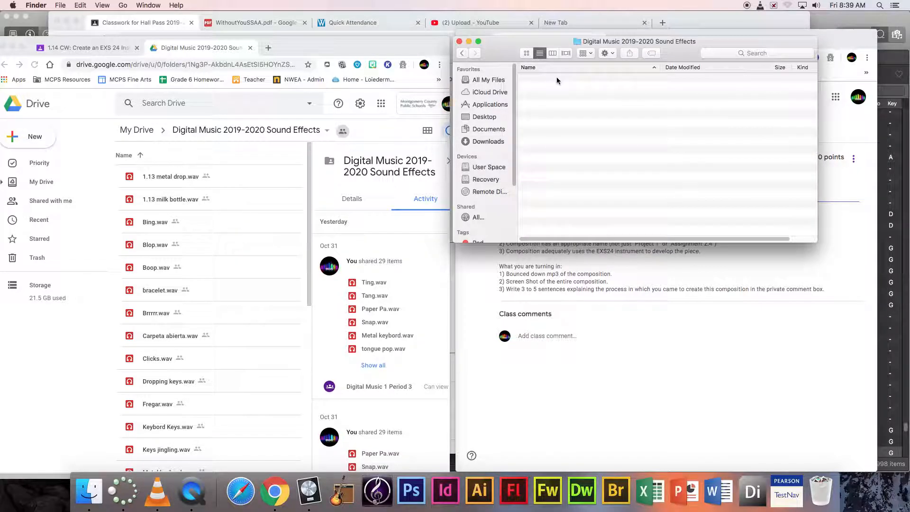
{"action": "left_click_drag", "start_coordinate": [508, 51], "coordinate": [571, 53]}
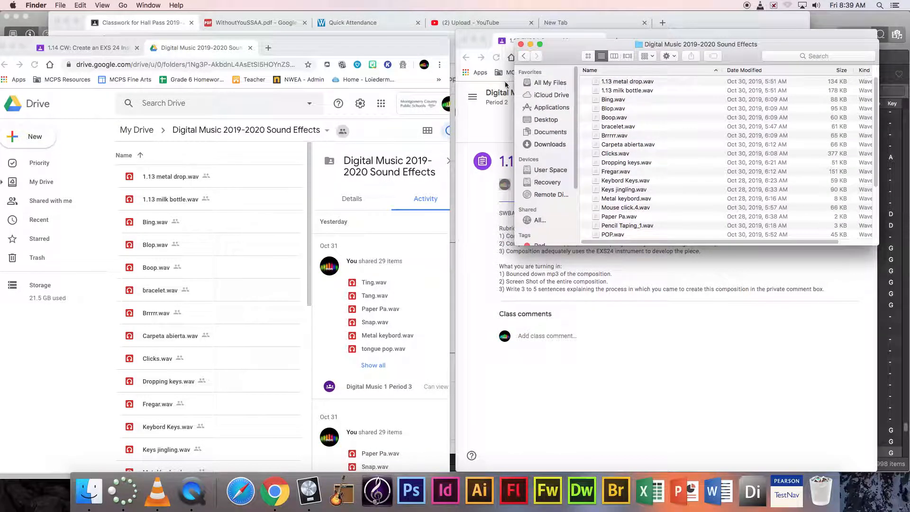
- Dismiss Logic's audio warning and play EXS Play Around from the start with a taller Piano Roll
{"action": "left_click", "coordinate": [825, 19]}
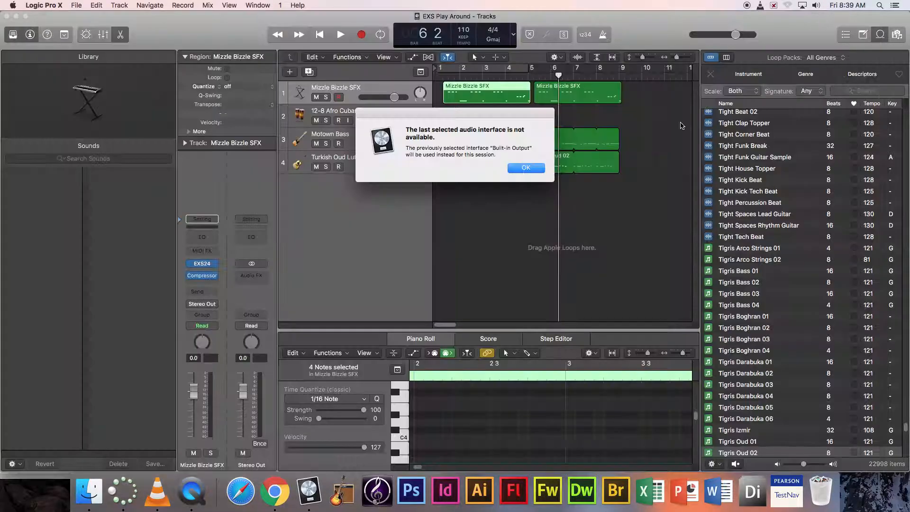
{"action": "left_click", "coordinate": [532, 169]}
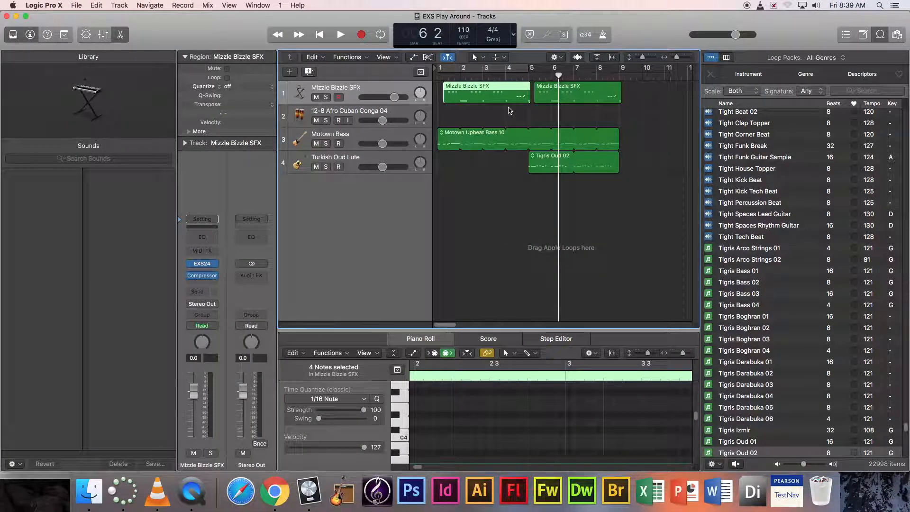
{"action": "key", "text": "Return"}
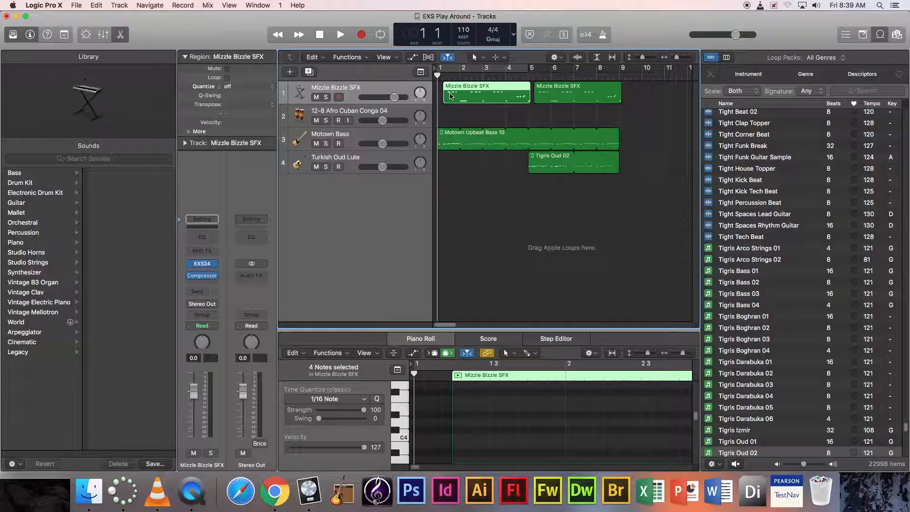
{"action": "key", "text": "space"}
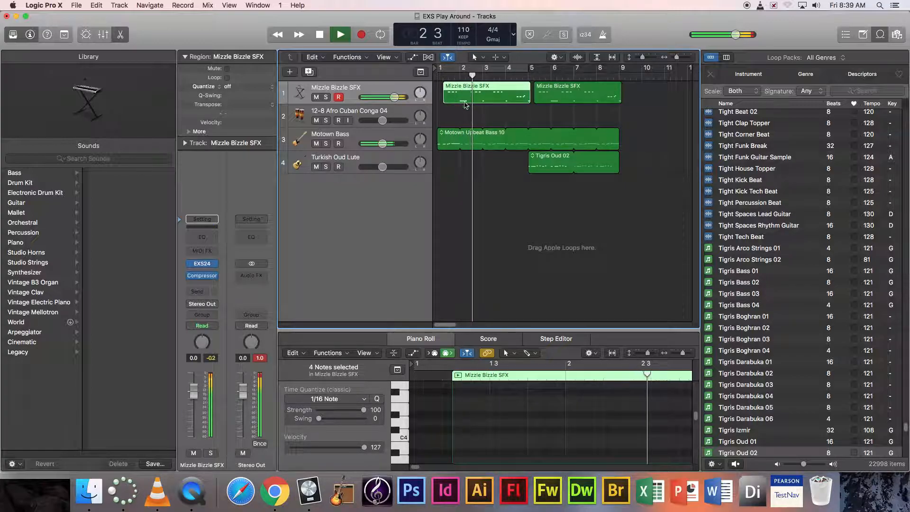
{"action": "left_click_drag", "start_coordinate": [519, 332], "coordinate": [520, 169]}
{"action": "mouse_move", "coordinate": [419, 467]}
{"action": "left_mouse_down"}
{"action": "mouse_move", "coordinate": [430, 467]}
{"action": "mouse_move", "coordinate": [421, 467]}
{"action": "left_mouse_up"}
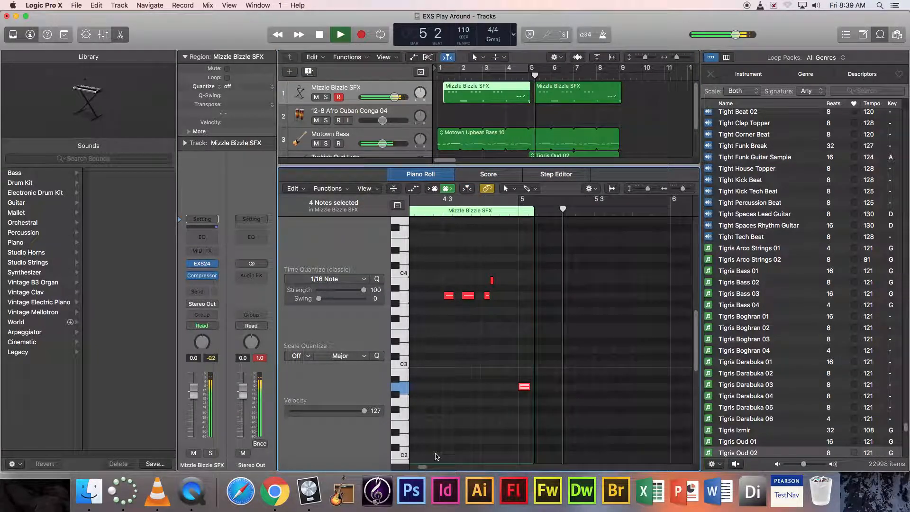
{"action": "key", "text": "space"}
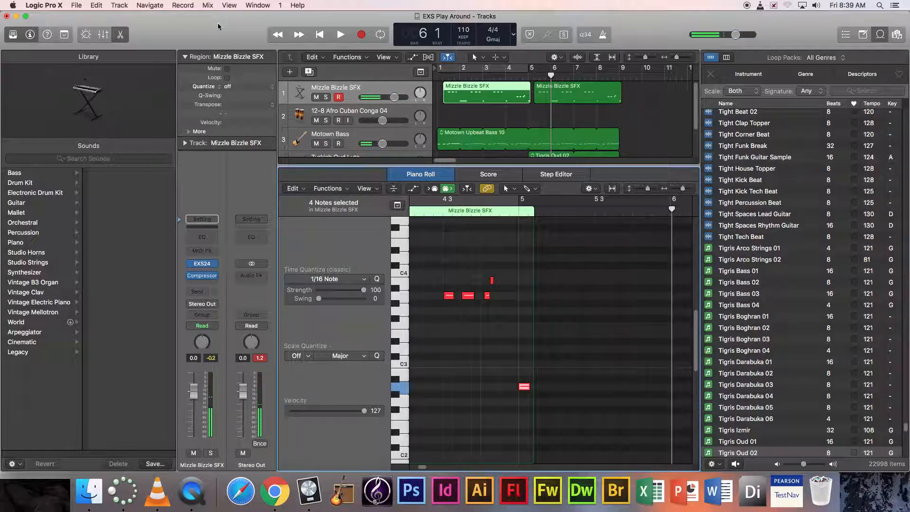
{"action": "left_click", "coordinate": [75, 5]}
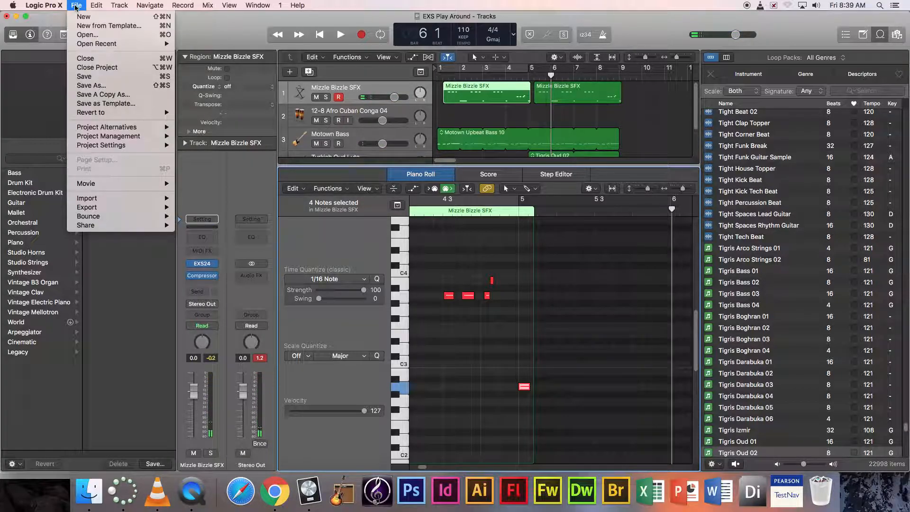
- Start a new project from a template, closing and saving EXS Play Around
{"action": "left_click", "coordinate": [109, 25]}
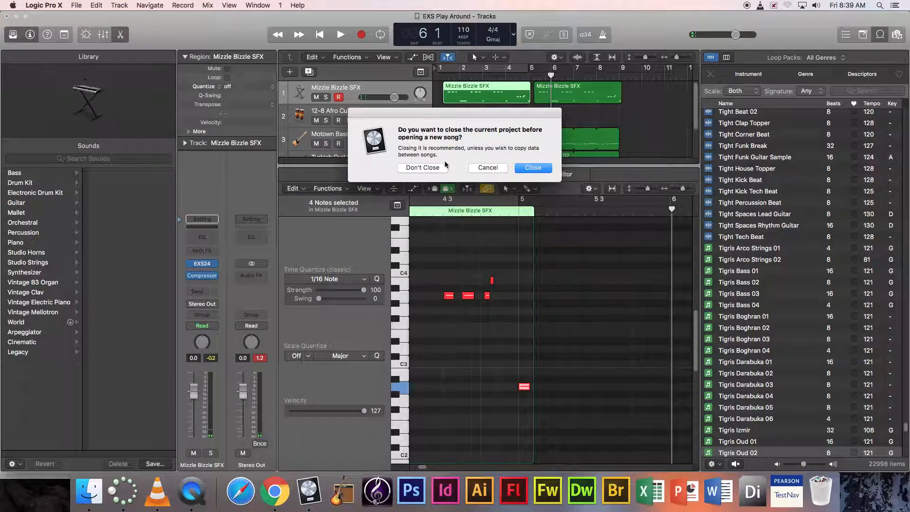
{"action": "left_click", "coordinate": [528, 169]}
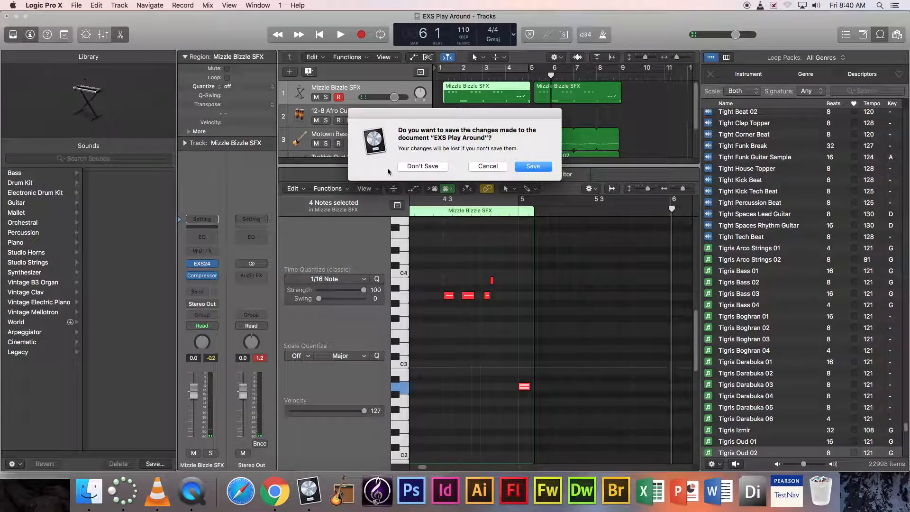
{"action": "left_click", "coordinate": [539, 169]}
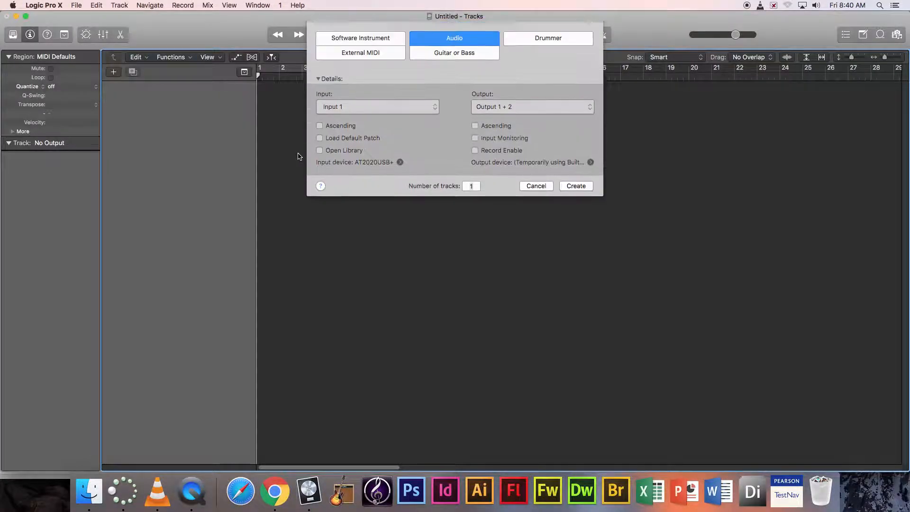
- Create a Software Instrument track using the stereo EXS24 (Sampler)
{"action": "left_click", "coordinate": [354, 45]}
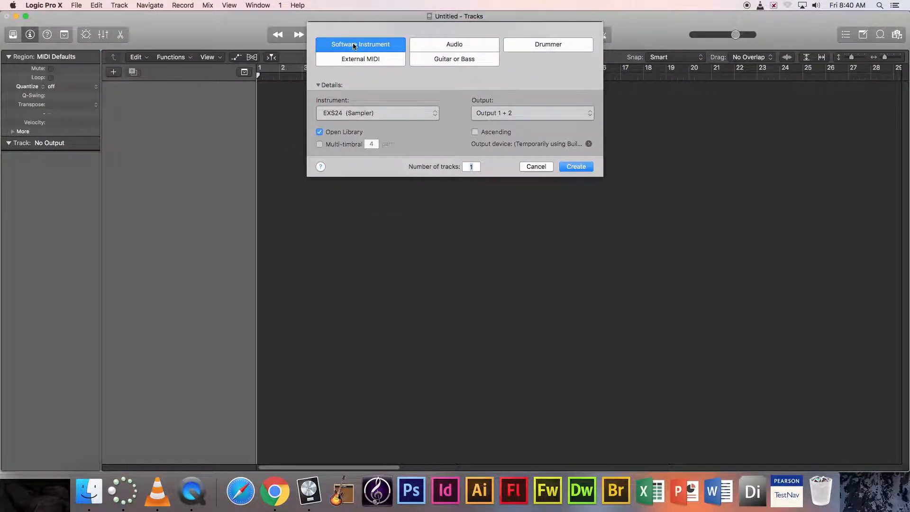
{"action": "left_click", "coordinate": [349, 115]}
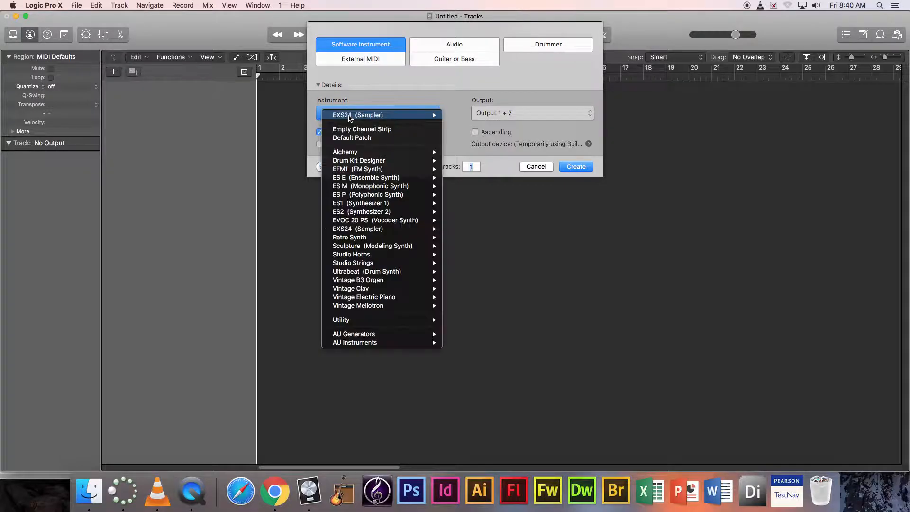
{"action": "mouse_move", "coordinate": [383, 232]}
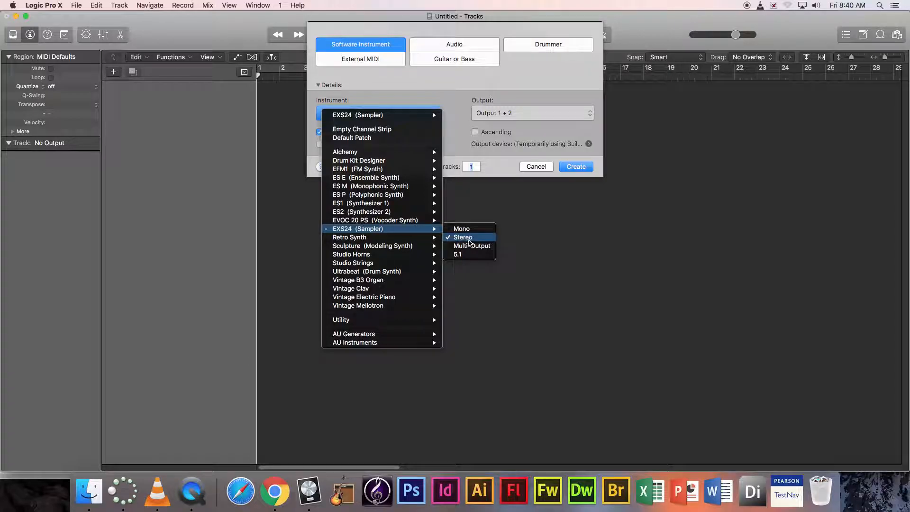
{"action": "left_click", "coordinate": [462, 237]}
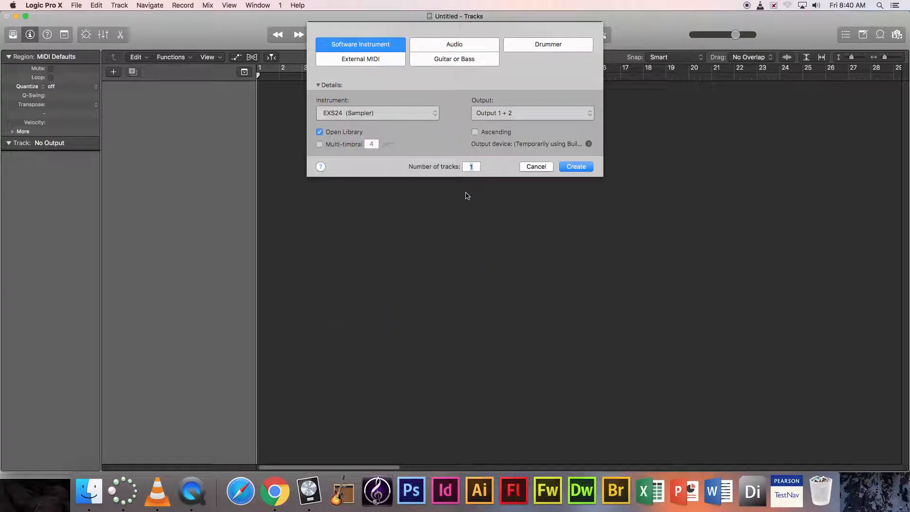
{"action": "left_click", "coordinate": [576, 167]}
{"action": "left_click_drag", "start_coordinate": [489, 225], "coordinate": [541, 212]}
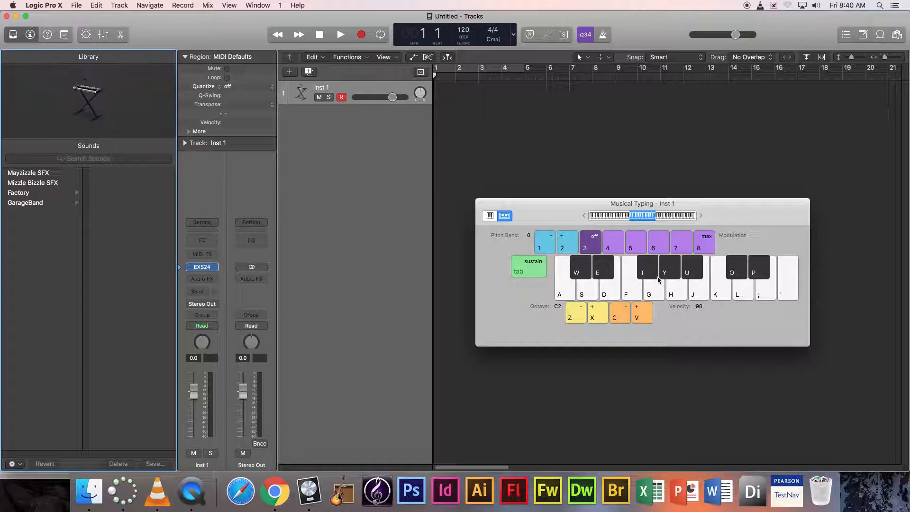
- Play test notes on Musical Typing and hide the Library, keeping the track inspector visible
{"action": "left_click", "coordinate": [651, 290]}
{"action": "left_click", "coordinate": [718, 291]}
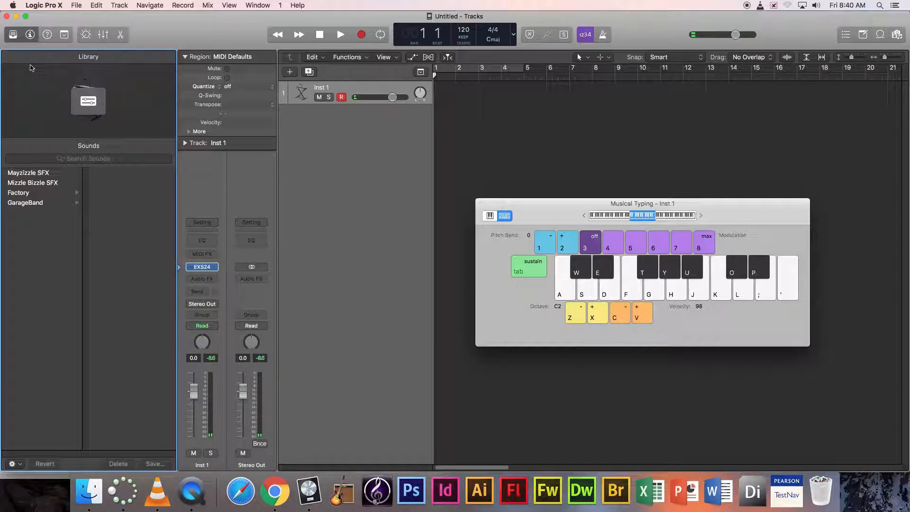
{"action": "left_click", "coordinate": [13, 34]}
{"action": "left_click", "coordinate": [30, 34]}
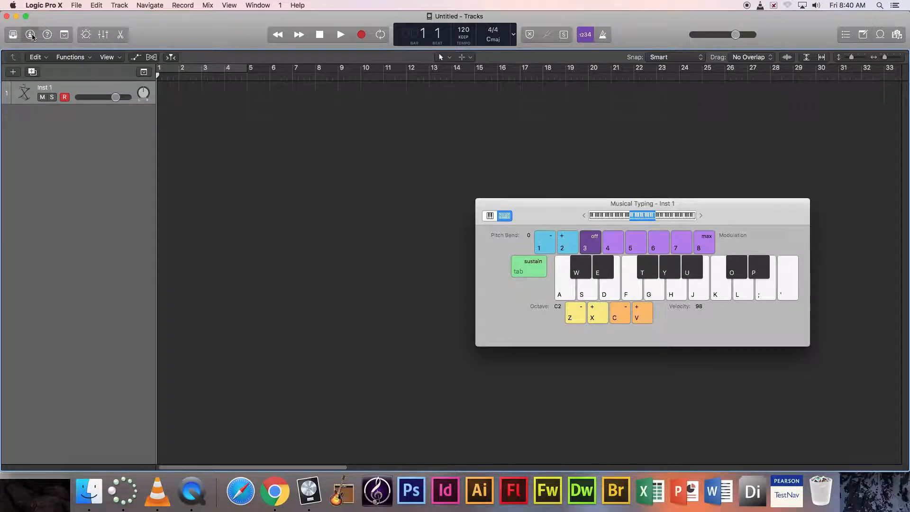
{"action": "left_click", "coordinate": [30, 35]}
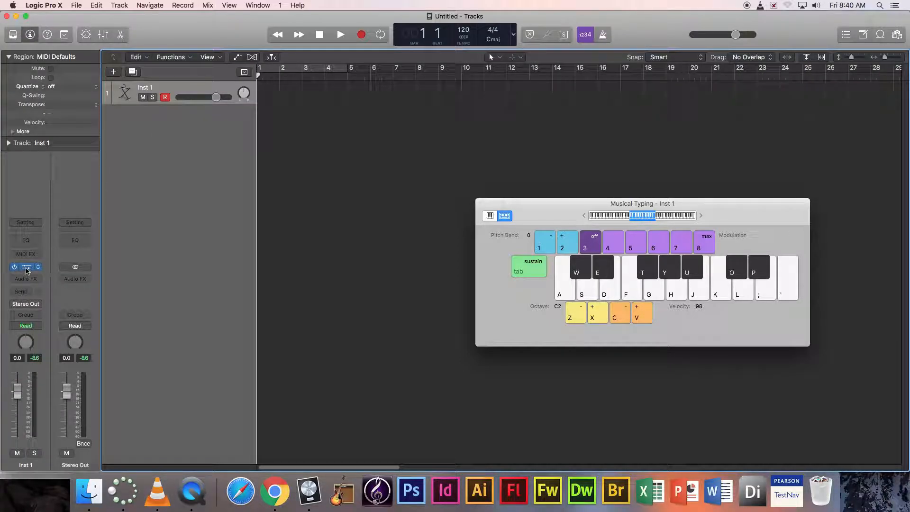
- Open the Inst 1 EXS24 plug-in window with its Factory Default setting and move it aside
{"action": "left_click", "coordinate": [27, 268]}
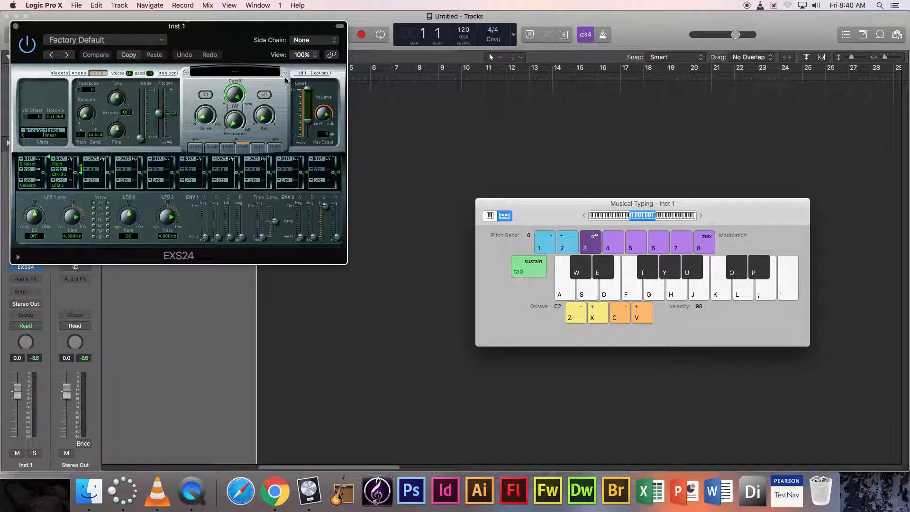
{"action": "left_click_drag", "start_coordinate": [216, 27], "coordinate": [346, 39]}
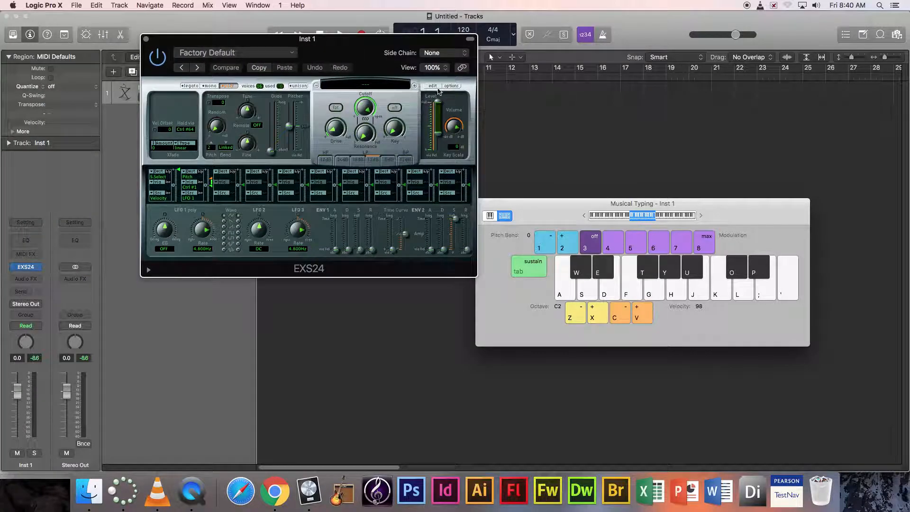
{"action": "left_click", "coordinate": [34, 5]}
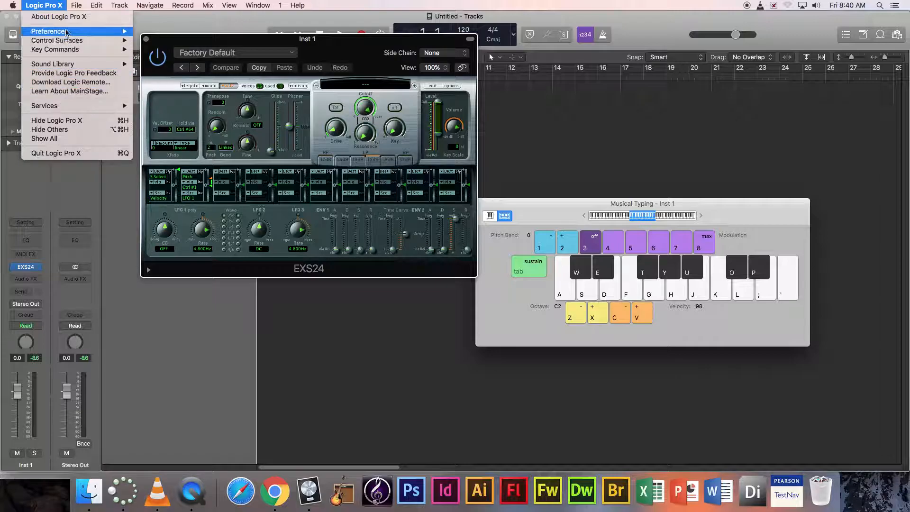
{"action": "mouse_move", "coordinate": [66, 33]}
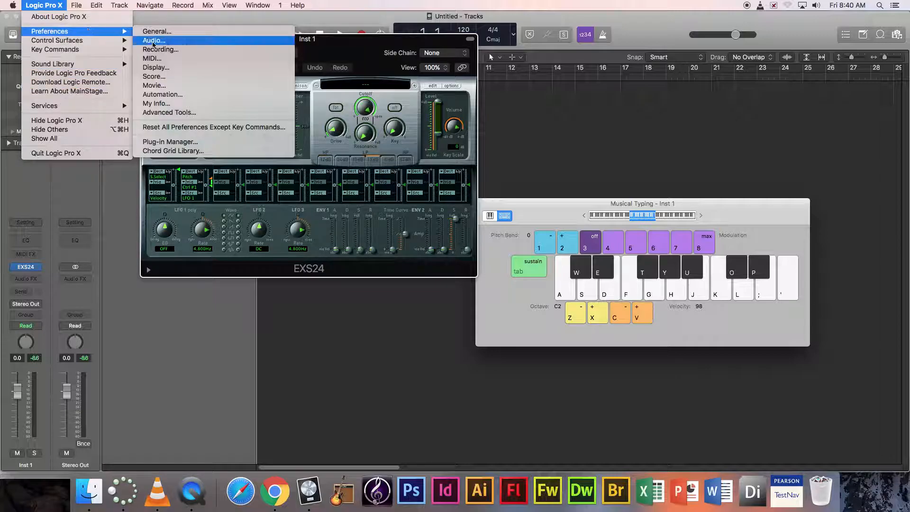
{"action": "left_click", "coordinate": [173, 117]}
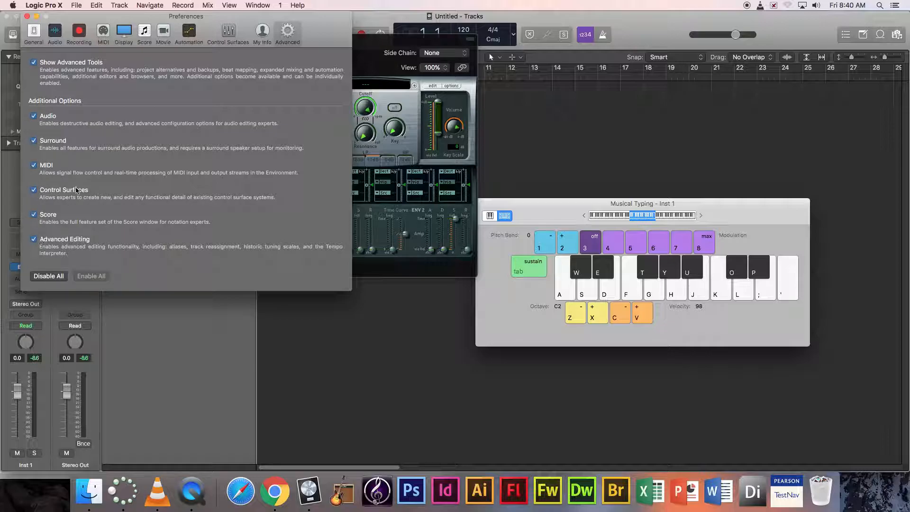
{"action": "left_click", "coordinate": [34, 32]}
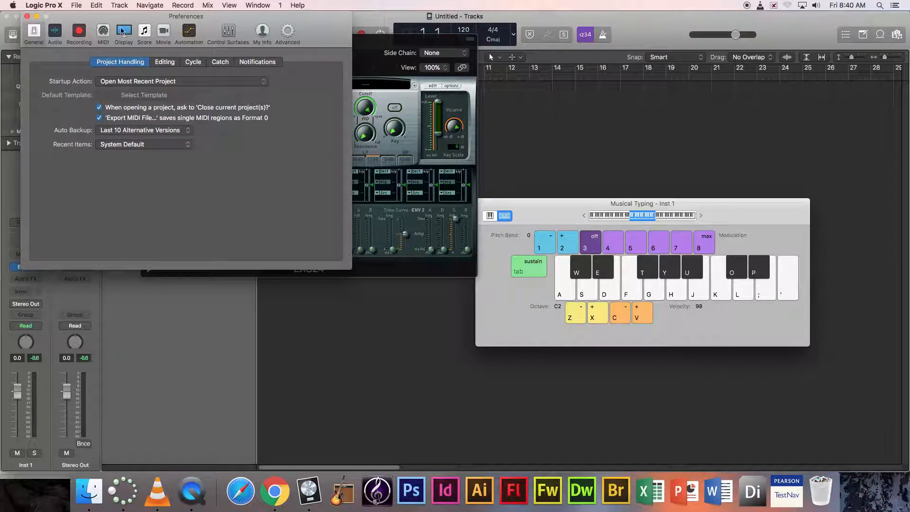
{"action": "left_click", "coordinate": [287, 31]}
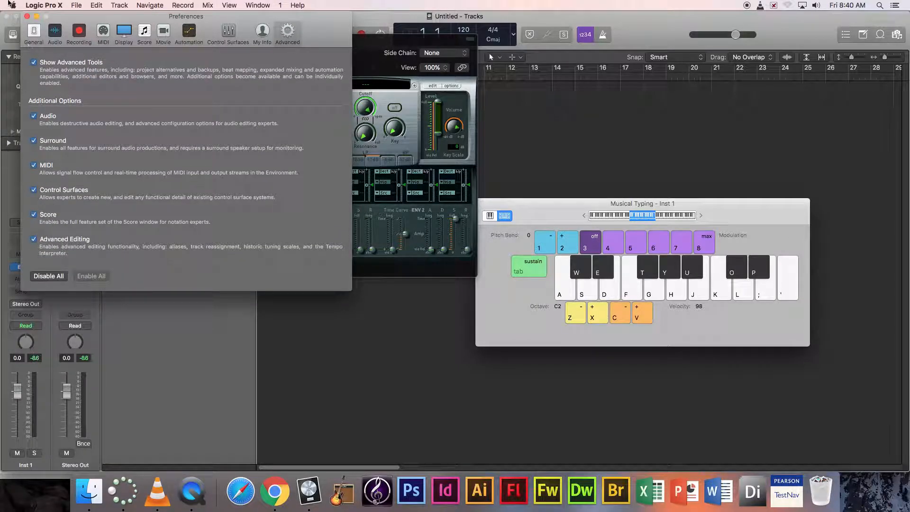
{"action": "left_click", "coordinate": [27, 16]}
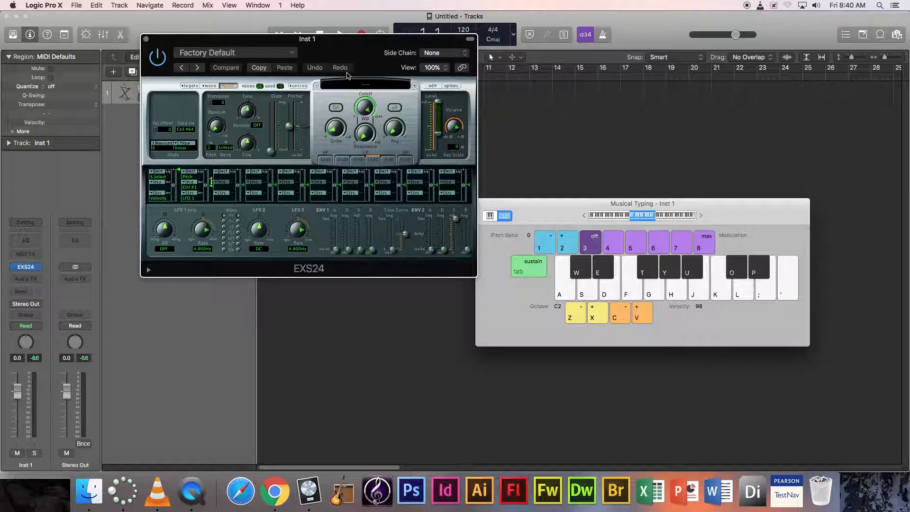
- Step the EXS24 through Mizzle Bizzle SFX and Classical Piano to Grand Piano+Bass, then play three notes
{"action": "mouse_move", "coordinate": [355, 46]}
{"action": "left_mouse_down"}
{"action": "mouse_move", "coordinate": [354, 34]}
{"action": "mouse_move", "coordinate": [349, 48]}
{"action": "left_mouse_up"}
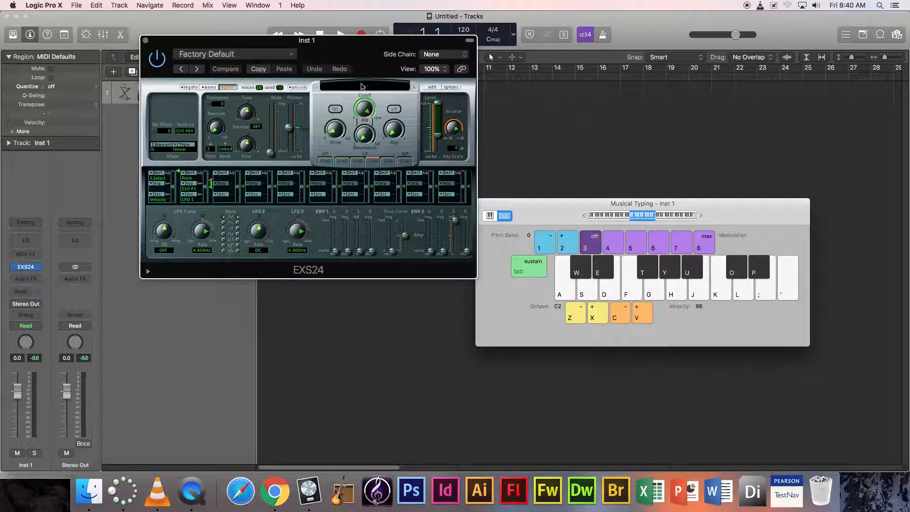
{"action": "left_click", "coordinate": [414, 88]}
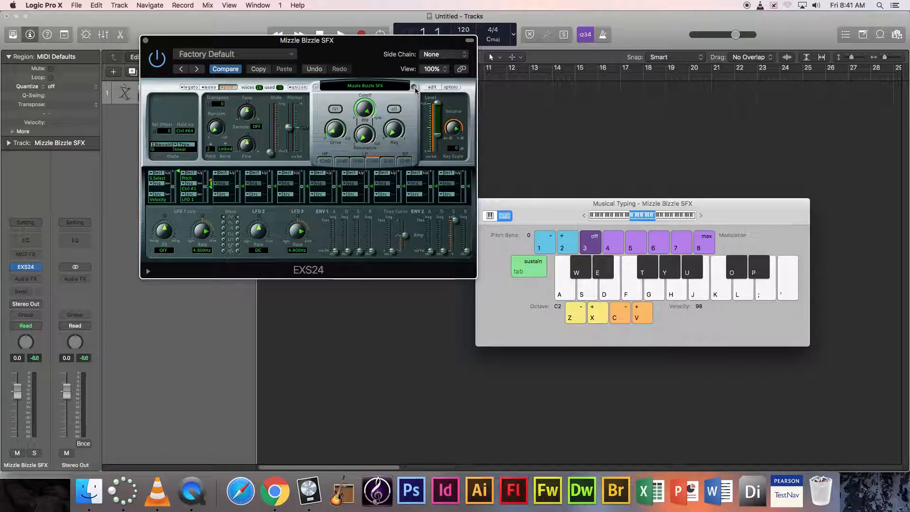
{"action": "left_click", "coordinate": [414, 88]}
{"action": "left_click", "coordinate": [414, 88]}
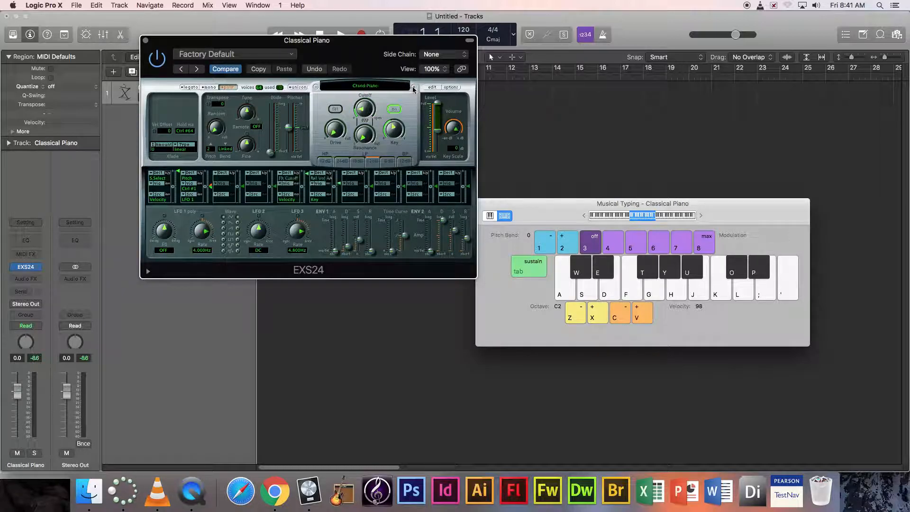
{"action": "left_click", "coordinate": [628, 290]}
{"action": "left_click", "coordinate": [662, 292]}
{"action": "left_click", "coordinate": [706, 287]}
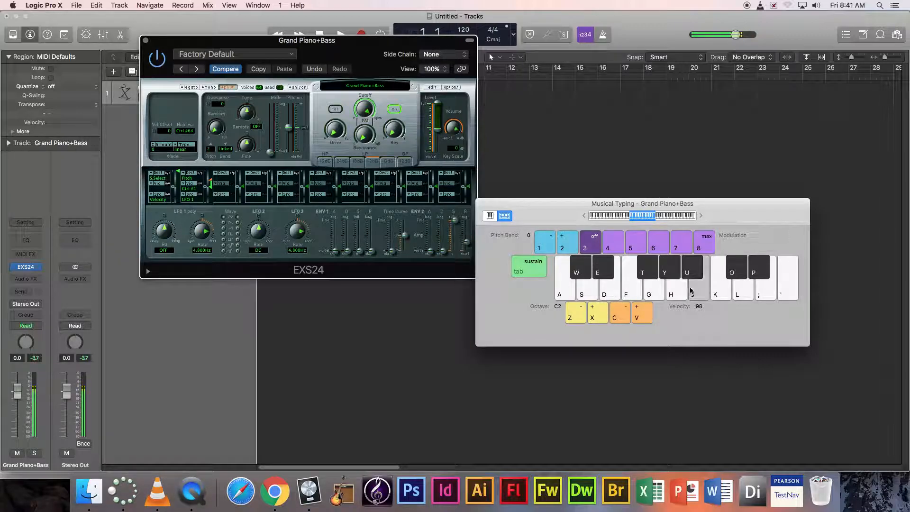
{"action": "left_click", "coordinate": [432, 88]}
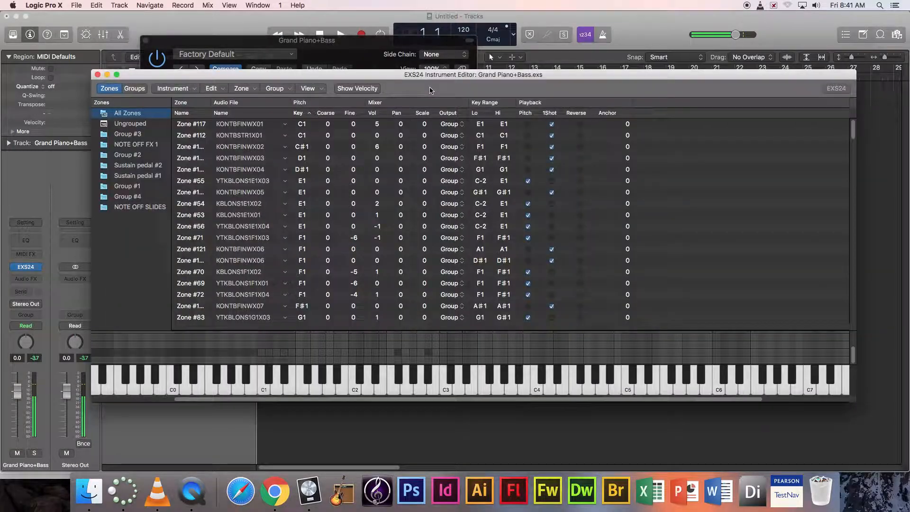
{"action": "mouse_move", "coordinate": [390, 390]}
{"action": "left_mouse_down"}
{"action": "mouse_move", "coordinate": [456, 394]}
{"action": "mouse_move", "coordinate": [471, 391]}
{"action": "mouse_move", "coordinate": [469, 379]}
{"action": "left_mouse_up"}
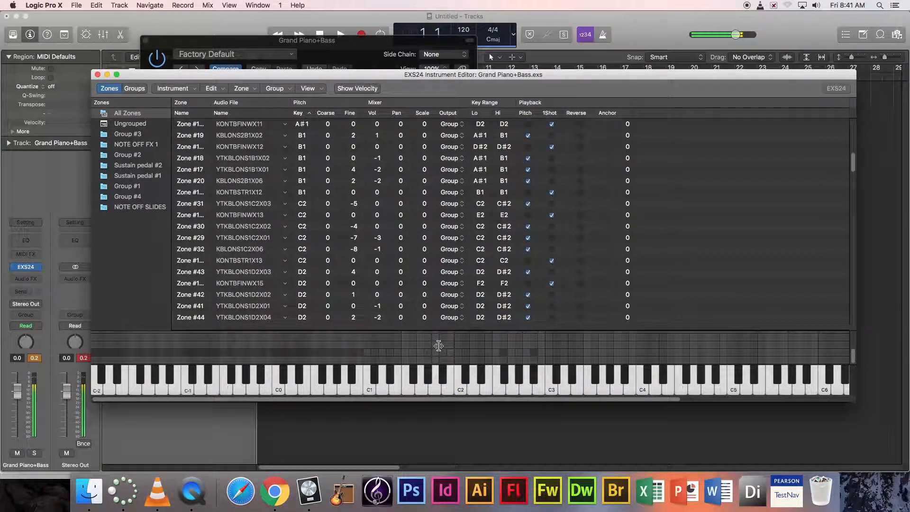
{"action": "scroll", "coordinate": [445, 357], "scroll_direction": "down", "scroll_amount": 5}
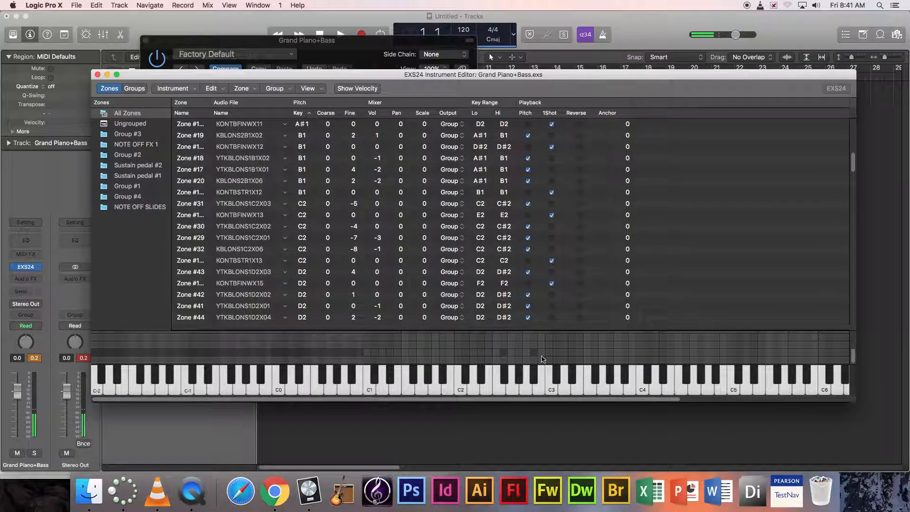
{"action": "left_click", "coordinate": [431, 387]}
{"action": "left_click", "coordinate": [473, 388]}
{"action": "left_click", "coordinate": [509, 388]}
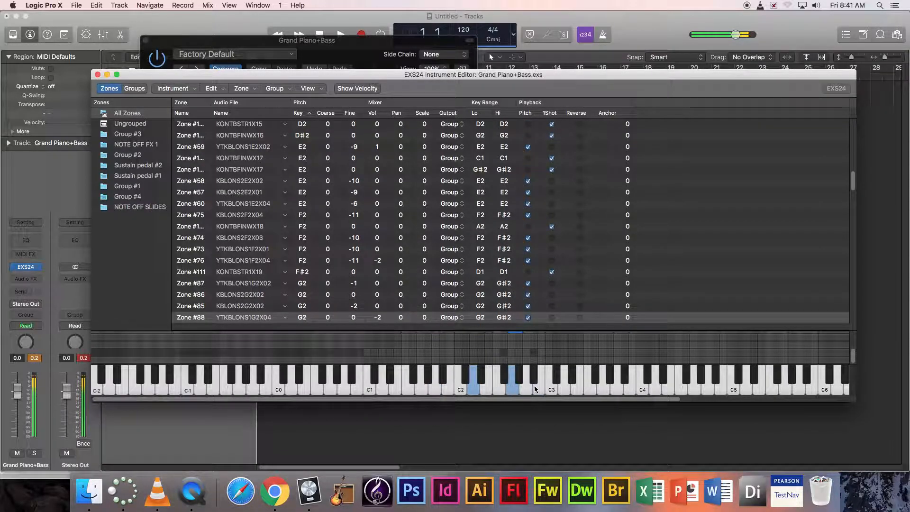
{"action": "left_click", "coordinate": [536, 390]}
{"action": "left_click", "coordinate": [551, 389]}
{"action": "left_click", "coordinate": [576, 389]}
{"action": "left_click", "coordinate": [589, 389]}
{"action": "left_click", "coordinate": [616, 389]}
{"action": "left_click", "coordinate": [641, 389]}
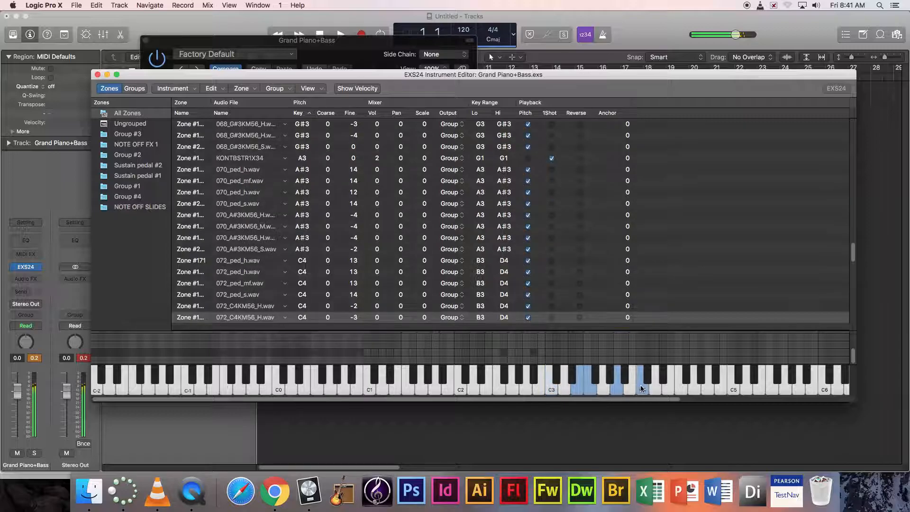
{"action": "left_click", "coordinate": [94, 74]}
- Load the empty #default EXS24 instrument and open its zone editor
{"action": "left_click", "coordinate": [381, 90]}
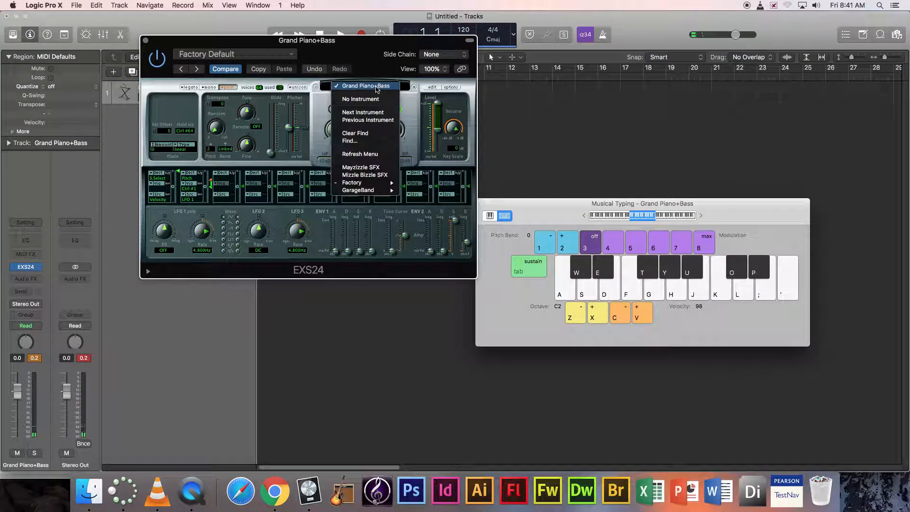
{"action": "left_click", "coordinate": [372, 102]}
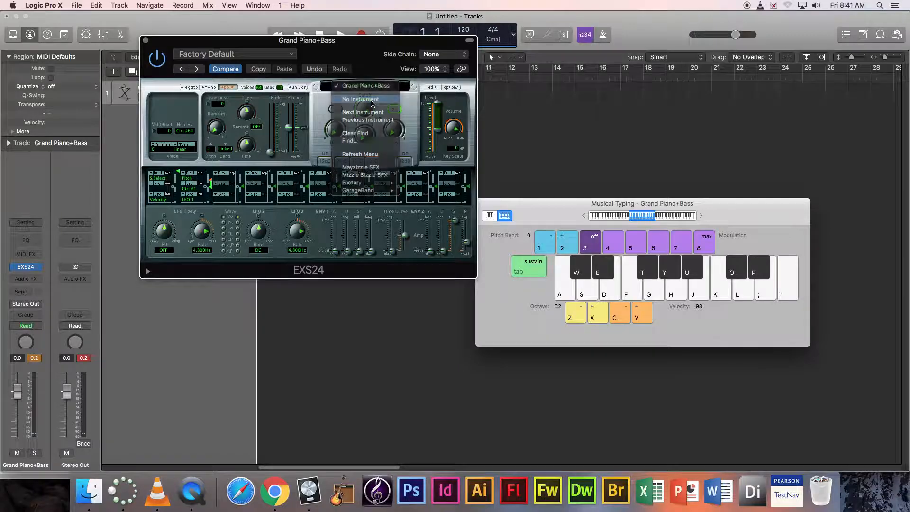
{"action": "left_click", "coordinate": [432, 89]}
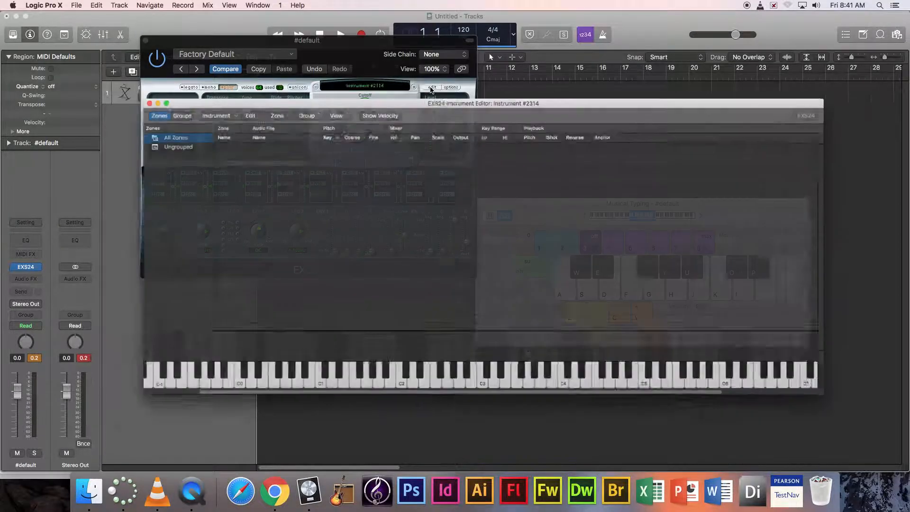
- Save the instrument as Super Yeah SFX in Sampler Instruments
{"action": "left_click", "coordinate": [189, 100]}
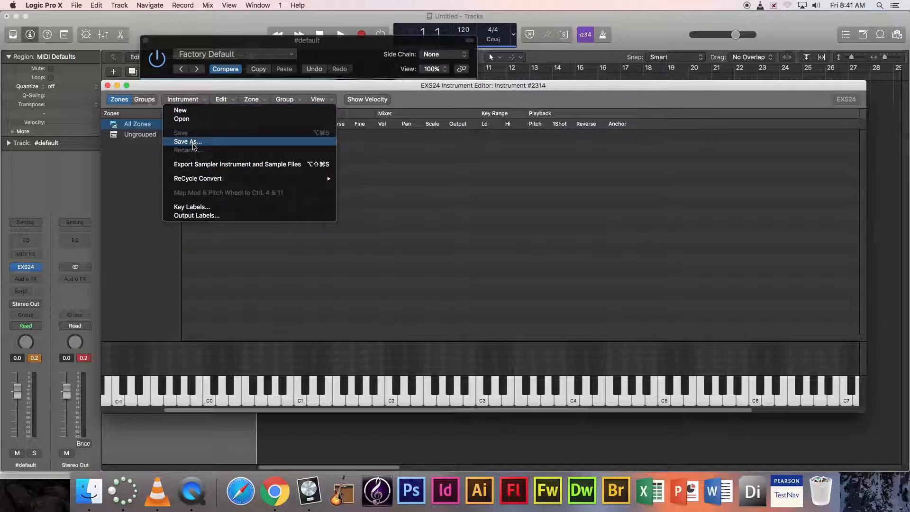
{"action": "left_click", "coordinate": [188, 142]}
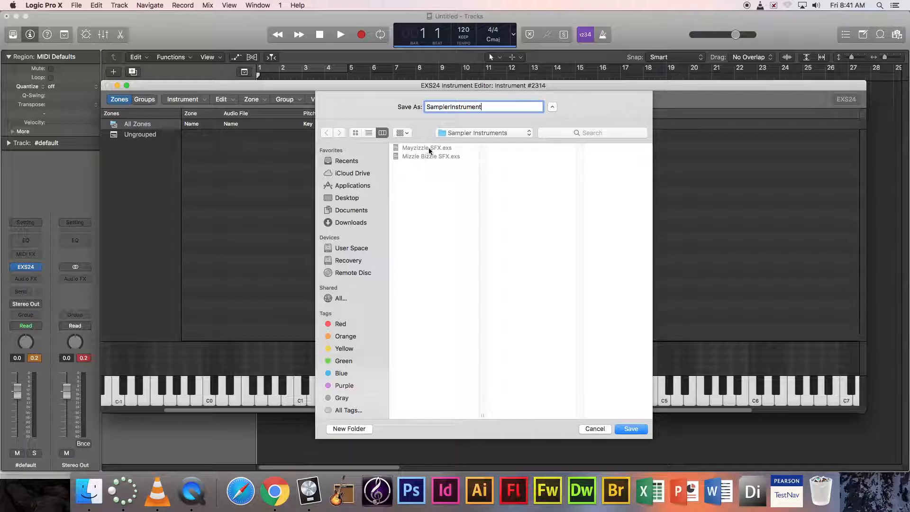
{"action": "left_click_drag", "start_coordinate": [481, 107], "coordinate": [395, 111]}
{"action": "key", "text": "BackSpace"}
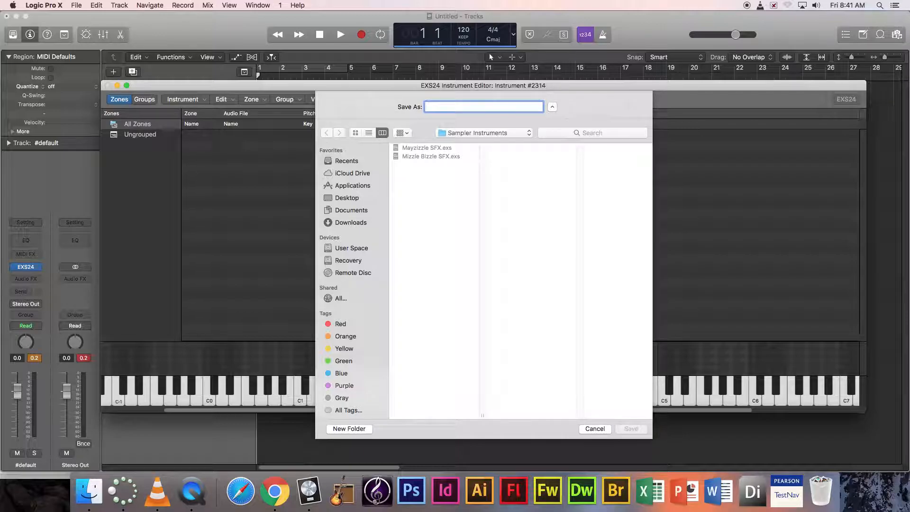
{"action": "type", "text": "Super Yeah SFX"}
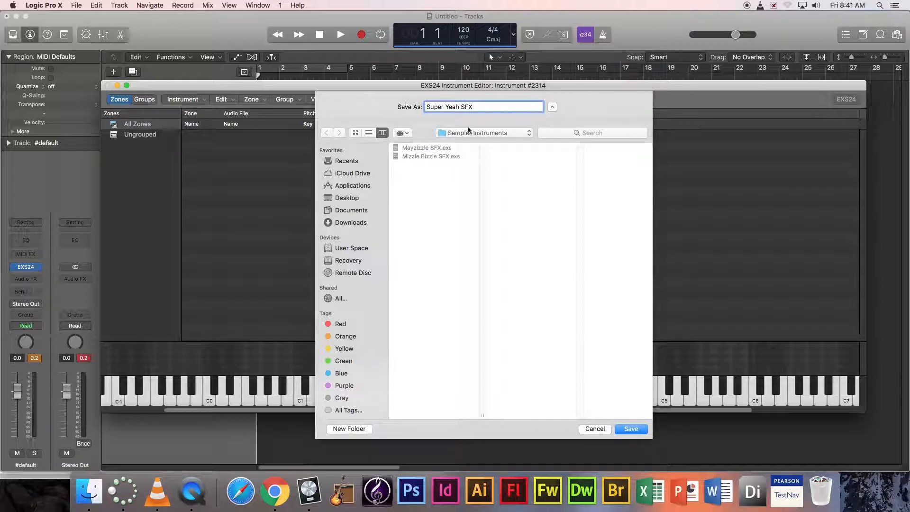
{"action": "left_click", "coordinate": [630, 428]}
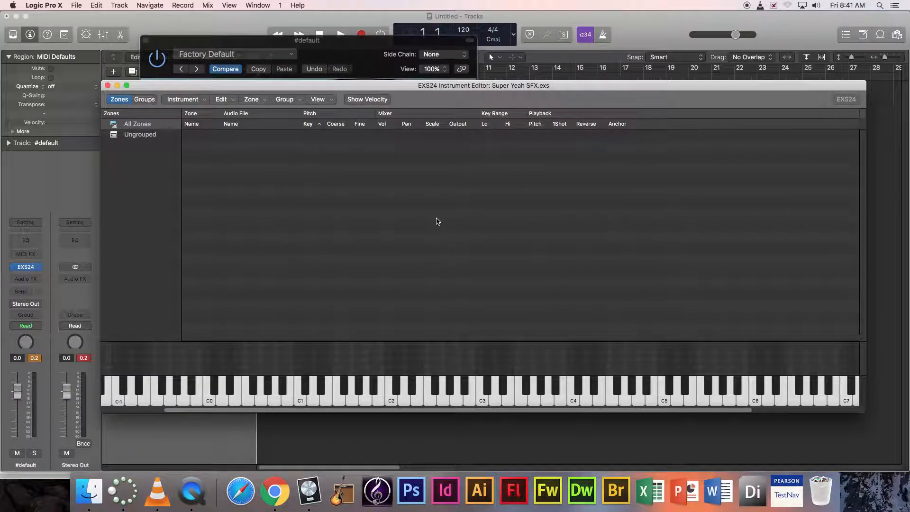
- Cancel a second Save As and bring the zone editor forward, moved up and left
{"action": "left_click", "coordinate": [188, 100]}
{"action": "left_click", "coordinate": [199, 143]}
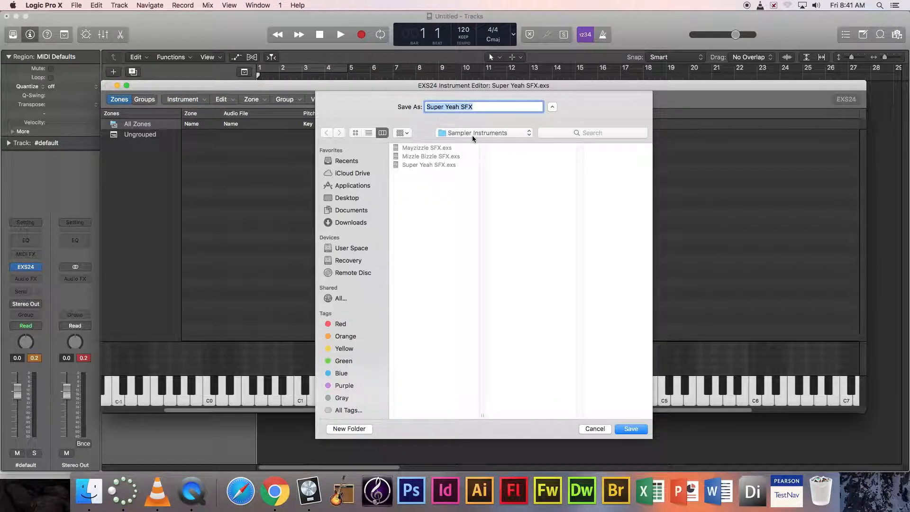
{"action": "left_click", "coordinate": [598, 431]}
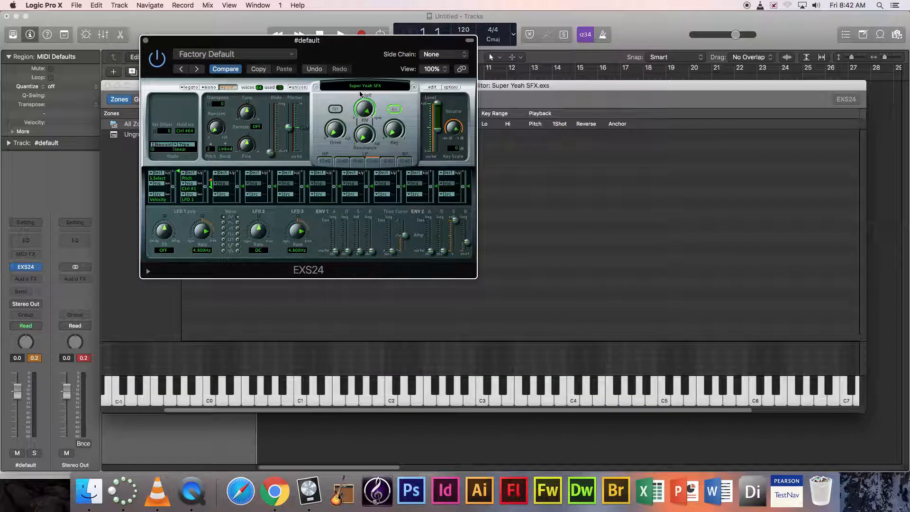
{"action": "left_click", "coordinate": [546, 170]}
{"action": "left_click_drag", "start_coordinate": [359, 87], "coordinate": [285, 80]}
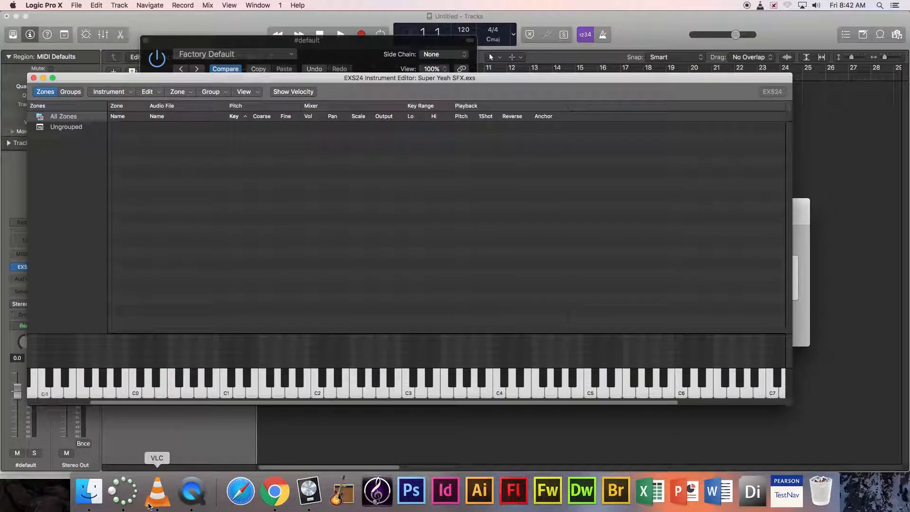
- Open the Sound Effects folder in Finder's Downloads and browse its .wav files
{"action": "left_click", "coordinate": [90, 493]}
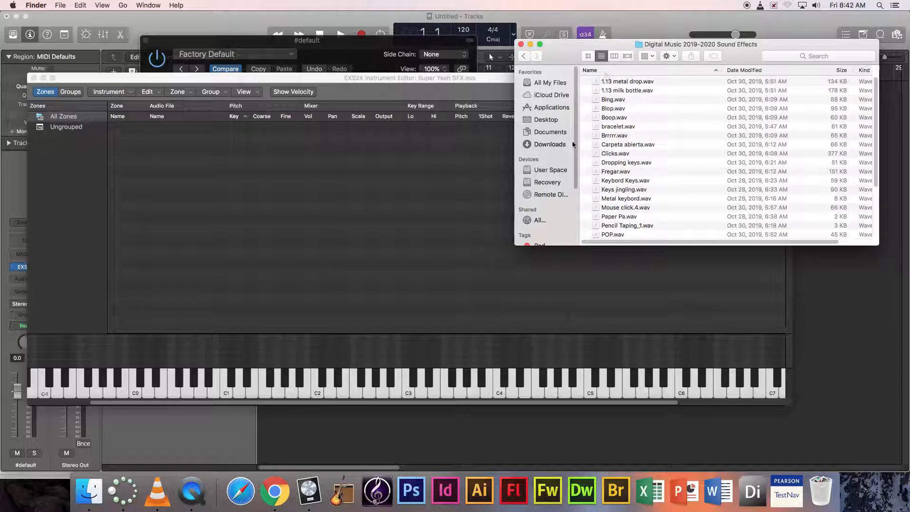
{"action": "left_click", "coordinate": [545, 144]}
{"action": "double_click", "coordinate": [625, 82]}
{"action": "left_click", "coordinate": [600, 162]}
{"action": "scroll", "coordinate": [609, 167], "scroll_direction": "down", "scroll_amount": 5}
{"action": "scroll", "coordinate": [610, 172], "scroll_direction": "up", "scroll_amount": 5}
{"action": "scroll", "coordinate": [618, 174], "scroll_direction": "down", "scroll_amount": 5}
{"action": "scroll", "coordinate": [620, 173], "scroll_direction": "up", "scroll_amount": 5}
{"action": "scroll", "coordinate": [621, 172], "scroll_direction": "down", "scroll_amount": 5}
{"action": "scroll", "coordinate": [612, 155], "scroll_direction": "up", "scroll_amount": 5}
{"action": "scroll", "coordinate": [613, 154], "scroll_direction": "down", "scroll_amount": 5}
{"action": "scroll", "coordinate": [613, 152], "scroll_direction": "up", "scroll_amount": 5}
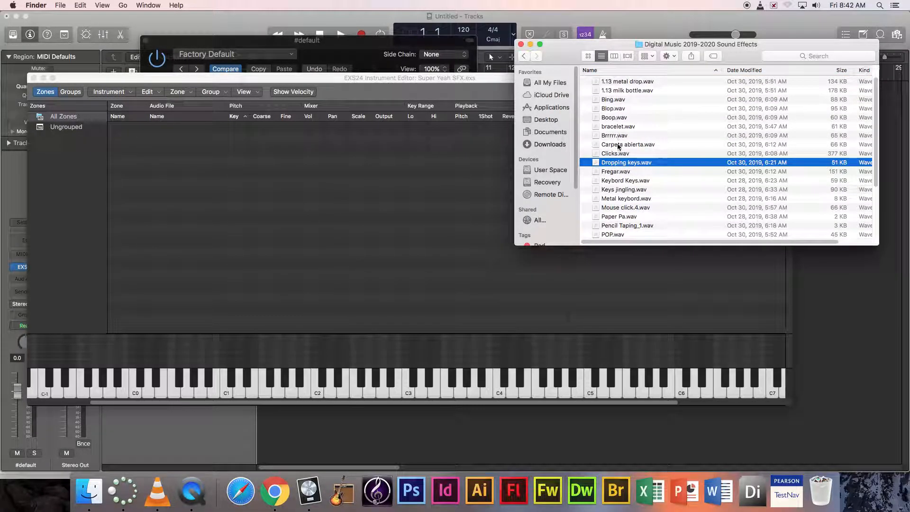
{"action": "scroll", "coordinate": [622, 142], "scroll_direction": "down", "scroll_amount": 5}
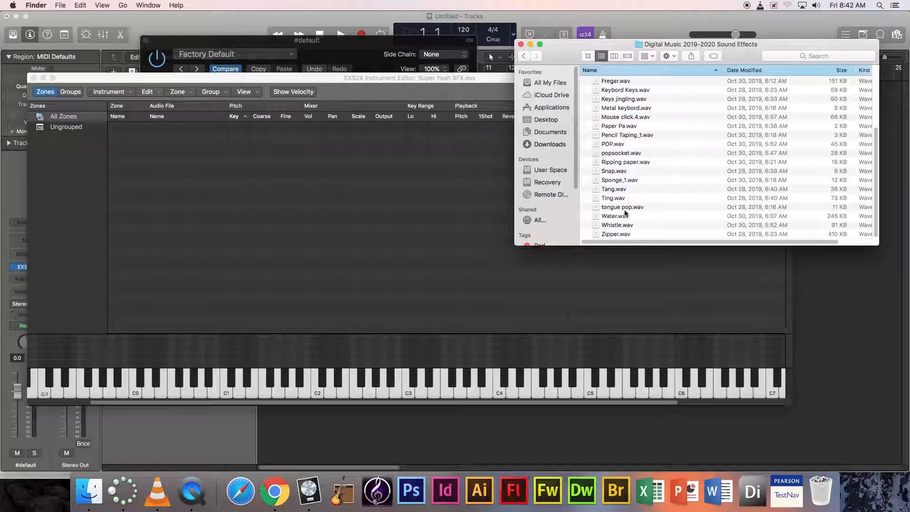
{"action": "scroll", "coordinate": [622, 205], "scroll_direction": "up", "scroll_amount": 5}
- Drag Boop.wav, Bing.wav, Fregar.wav and Keys jingling.wav into the instrument as zones
{"action": "left_click_drag", "start_coordinate": [615, 118], "coordinate": [349, 197]}
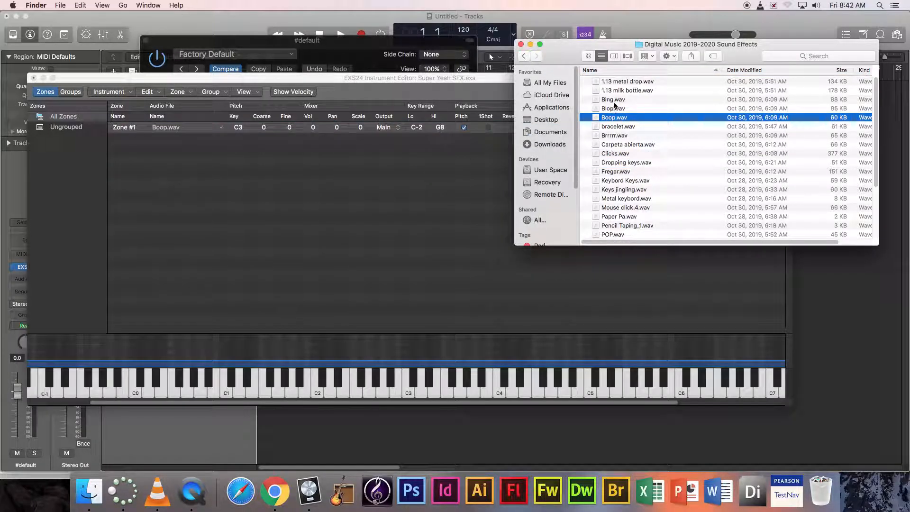
{"action": "left_click_drag", "start_coordinate": [614, 100], "coordinate": [398, 211]}
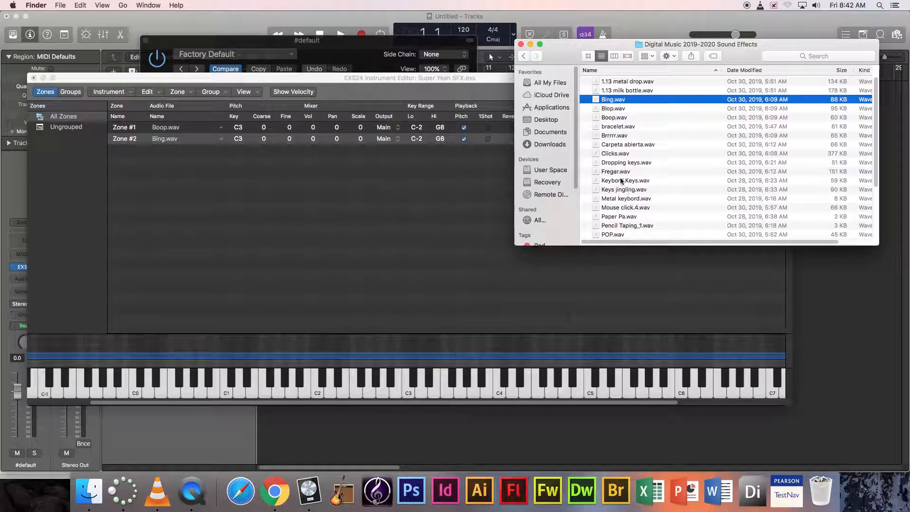
{"action": "left_click_drag", "start_coordinate": [619, 174], "coordinate": [426, 217]}
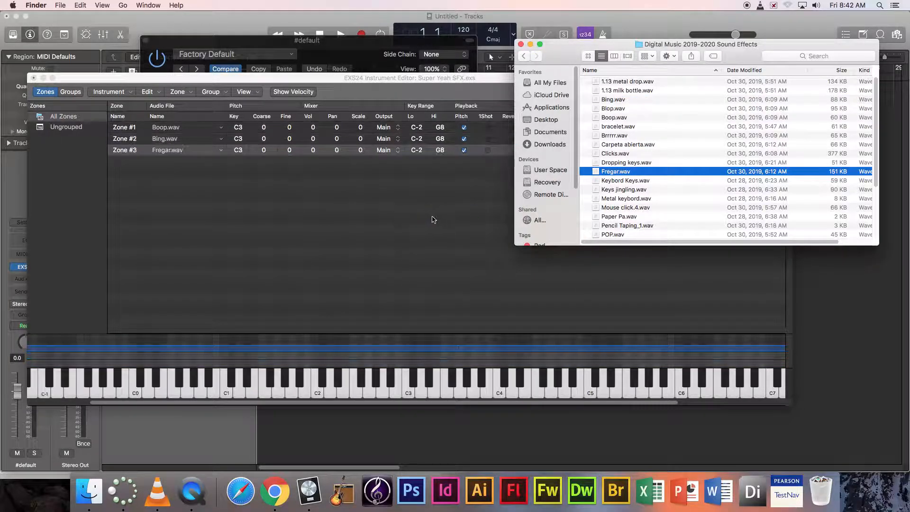
{"action": "scroll", "coordinate": [617, 199], "scroll_direction": "down", "scroll_amount": 5}
{"action": "left_click_drag", "start_coordinate": [619, 101], "coordinate": [412, 211]}
{"action": "scroll", "coordinate": [622, 160], "scroll_direction": "up", "scroll_amount": 3}
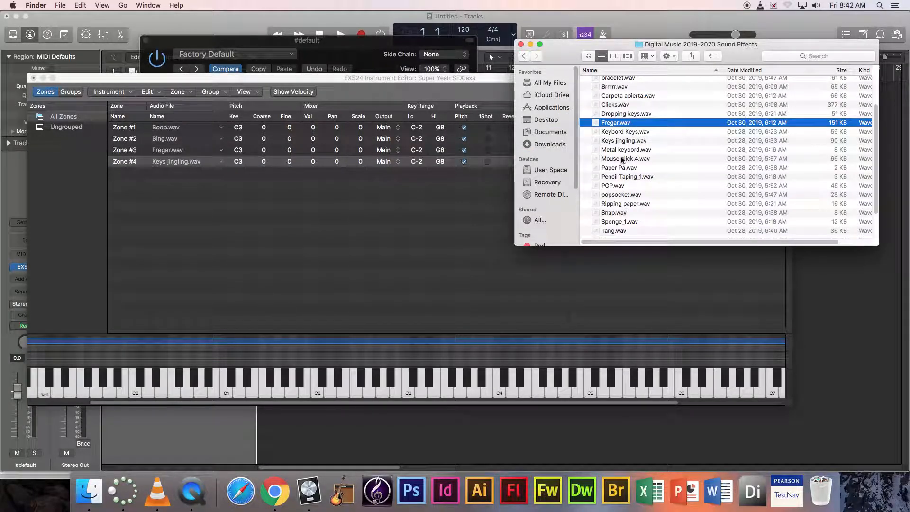
{"action": "scroll", "coordinate": [631, 197], "scroll_direction": "down", "scroll_amount": 1}
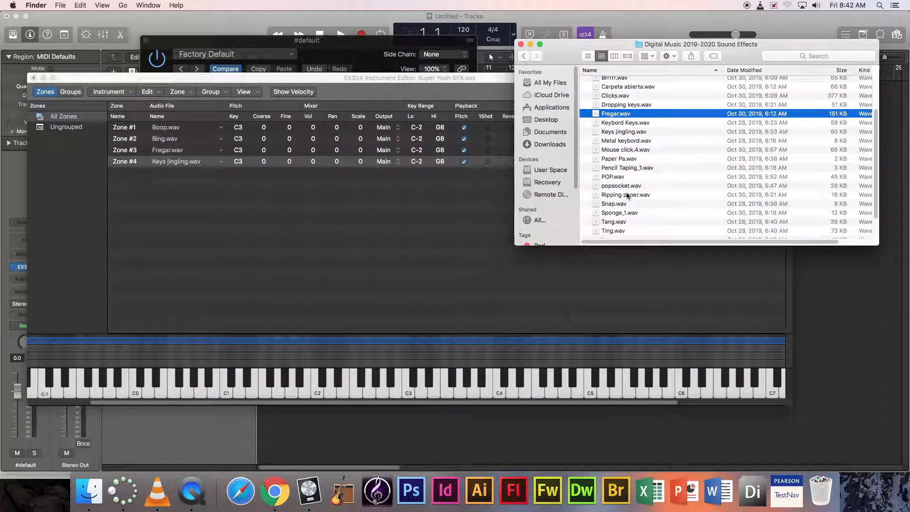
- Add Paper Pa.wav, POP.wav and Pencil Taping_1.wav as zones #5–#7
{"action": "left_click", "coordinate": [625, 133]}
{"action": "left_click", "coordinate": [629, 150]}
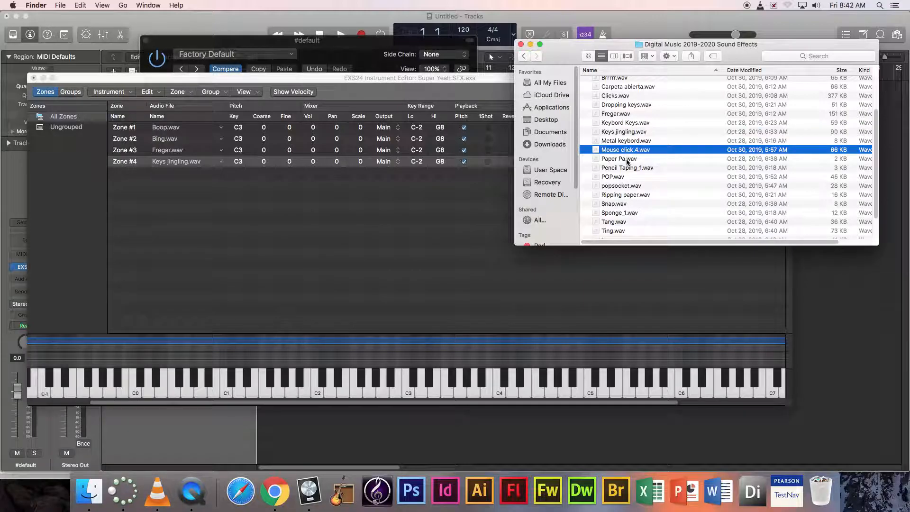
{"action": "left_click", "coordinate": [627, 160]}
{"action": "left_click_drag", "start_coordinate": [623, 161], "coordinate": [488, 196]}
{"action": "left_click", "coordinate": [616, 178]}
{"action": "left_click_drag", "start_coordinate": [616, 177], "coordinate": [362, 258]}
{"action": "left_click", "coordinate": [619, 168]}
{"action": "left_click_drag", "start_coordinate": [619, 168], "coordinate": [351, 260]}
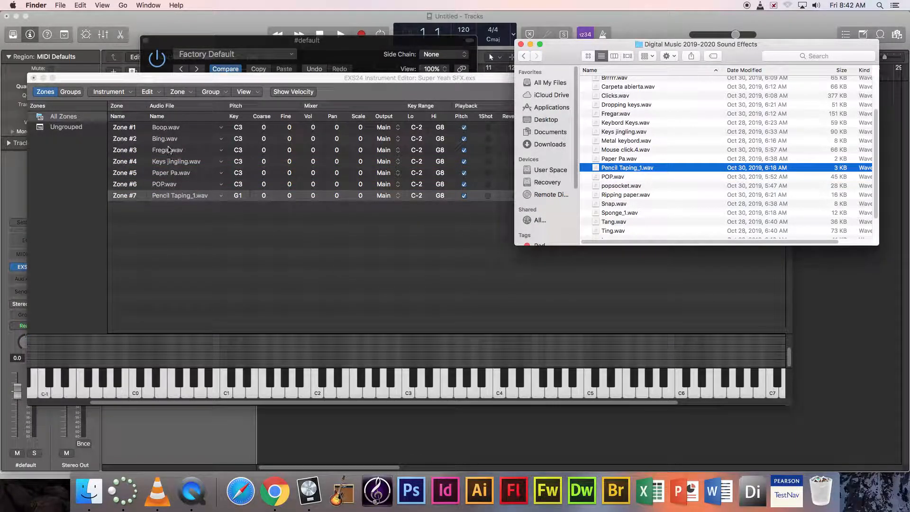
- Add Clicks.wav, bracelet.wav, 1.13 milk bottle.wav, Water.wav and tongue pop.wav as zones #8–#12
{"action": "scroll", "coordinate": [625, 162], "scroll_direction": "up", "scroll_amount": 3}
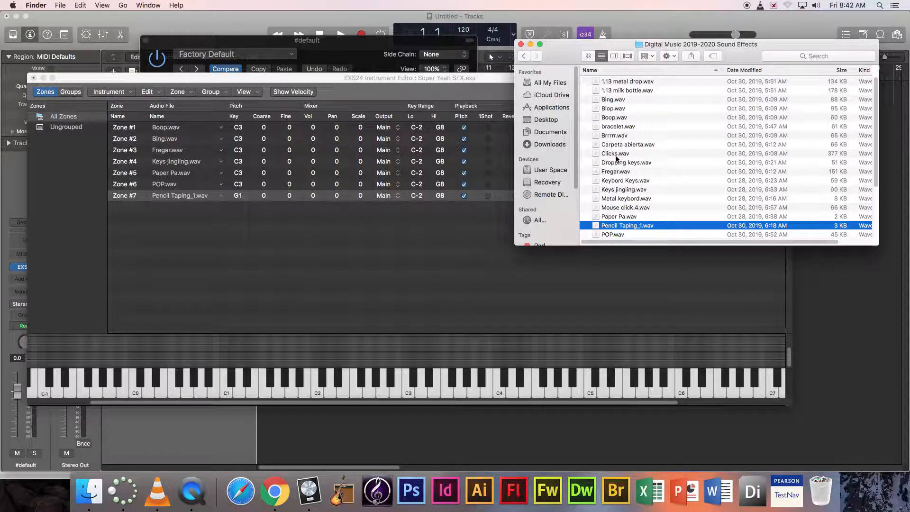
{"action": "left_click", "coordinate": [616, 153]}
{"action": "left_click_drag", "start_coordinate": [615, 153], "coordinate": [324, 272]}
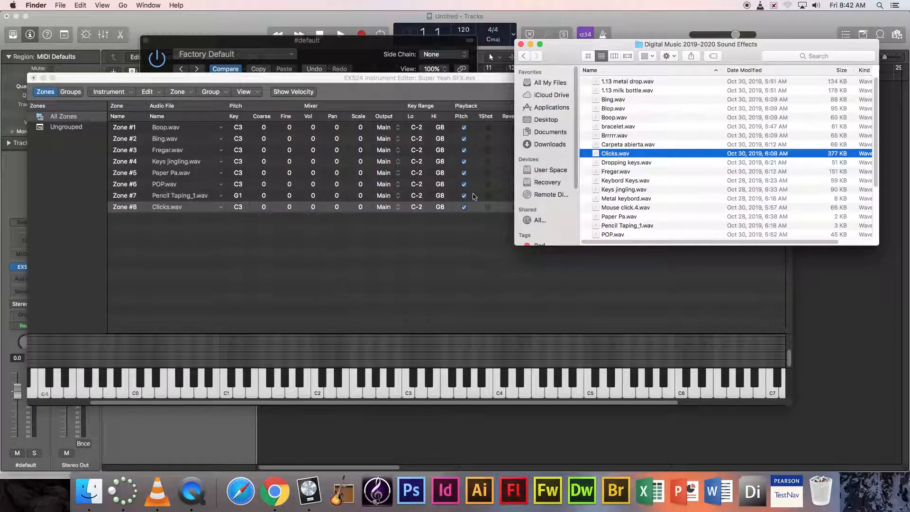
{"action": "left_click", "coordinate": [618, 126]}
{"action": "left_click_drag", "start_coordinate": [619, 126], "coordinate": [375, 266]}
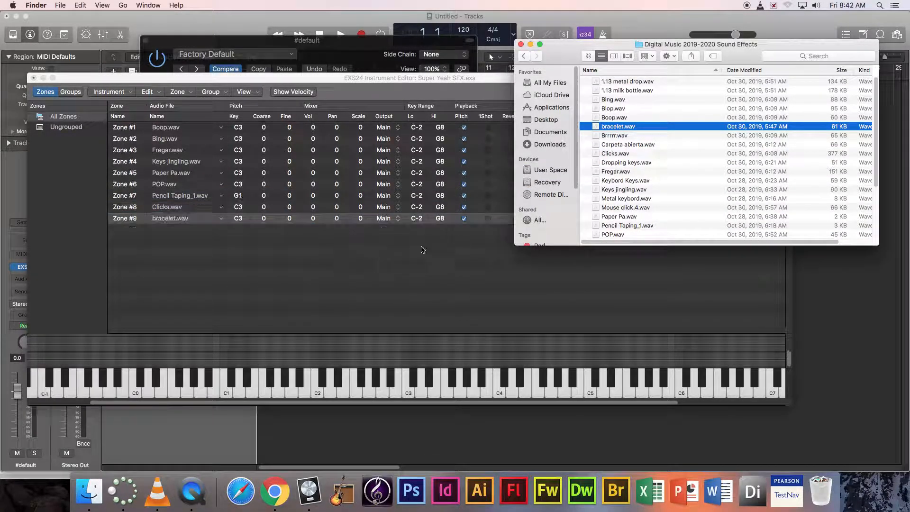
{"action": "left_click", "coordinate": [626, 90]}
{"action": "left_click_drag", "start_coordinate": [633, 91], "coordinate": [351, 266]}
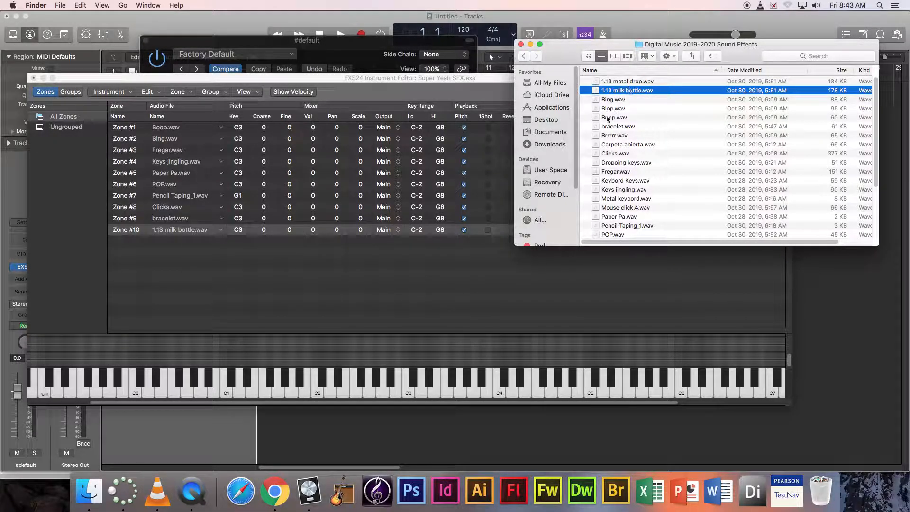
{"action": "left_click", "coordinate": [625, 207]}
{"action": "scroll", "coordinate": [627, 207], "scroll_direction": "down", "scroll_amount": 5}
{"action": "left_click_drag", "start_coordinate": [620, 219], "coordinate": [422, 272]}
{"action": "left_click_drag", "start_coordinate": [619, 207], "coordinate": [405, 257]}
{"action": "left_click", "coordinate": [211, 279]}
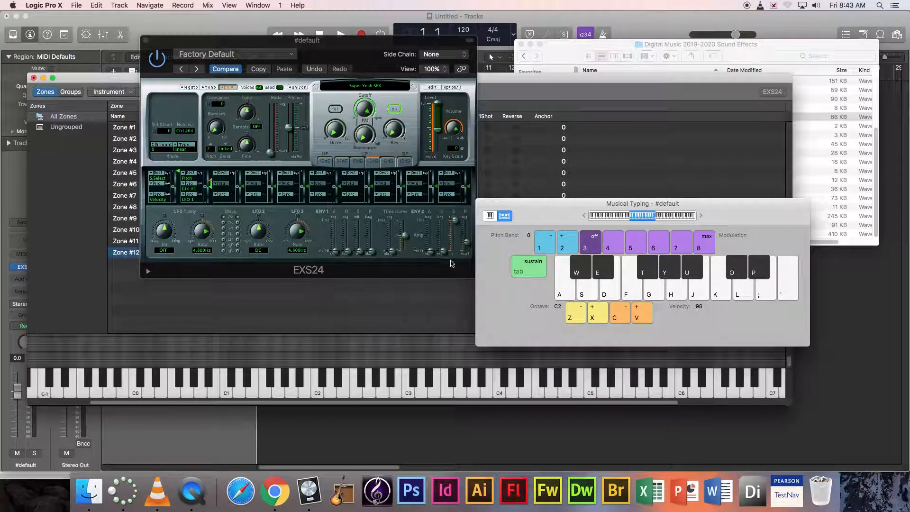
- Bring the Super Yeah SFX zone editor forward and play C3 to hear its twelve zones
{"action": "left_click", "coordinate": [548, 91]}
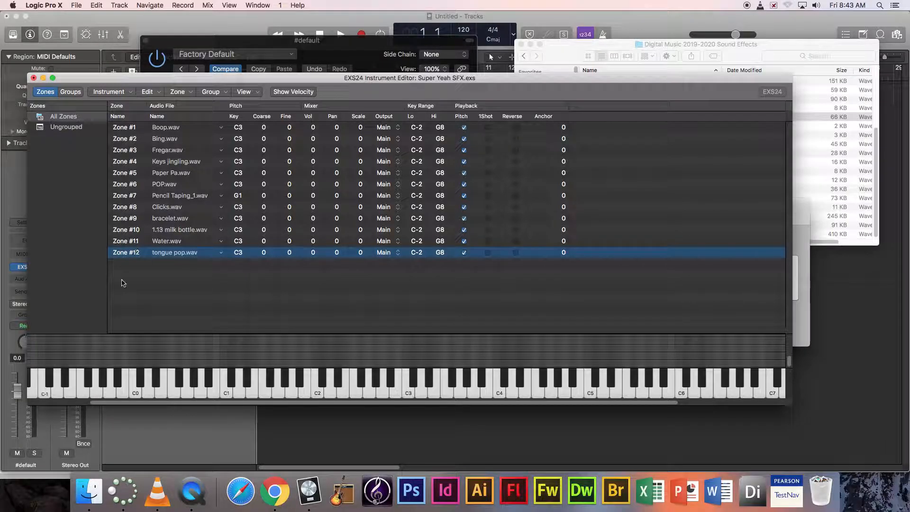
{"action": "left_click_drag", "start_coordinate": [196, 404], "coordinate": [97, 407]}
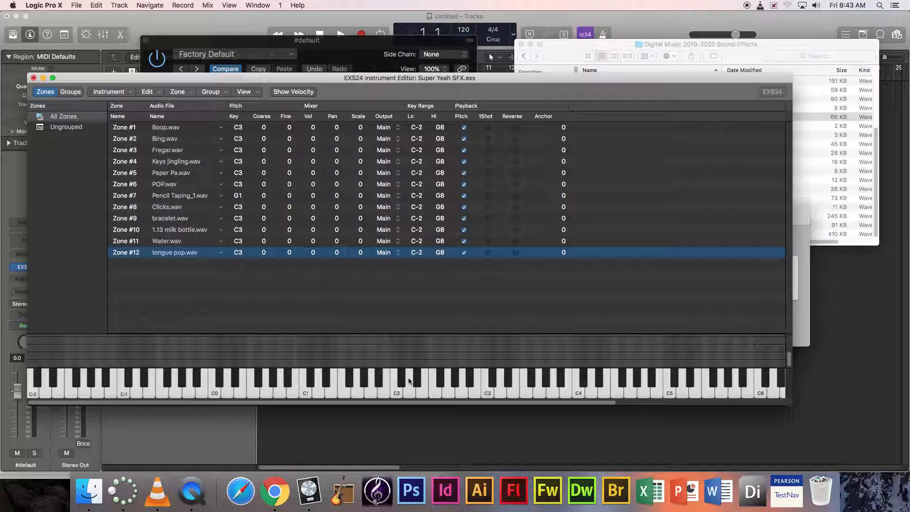
{"action": "left_click", "coordinate": [486, 393]}
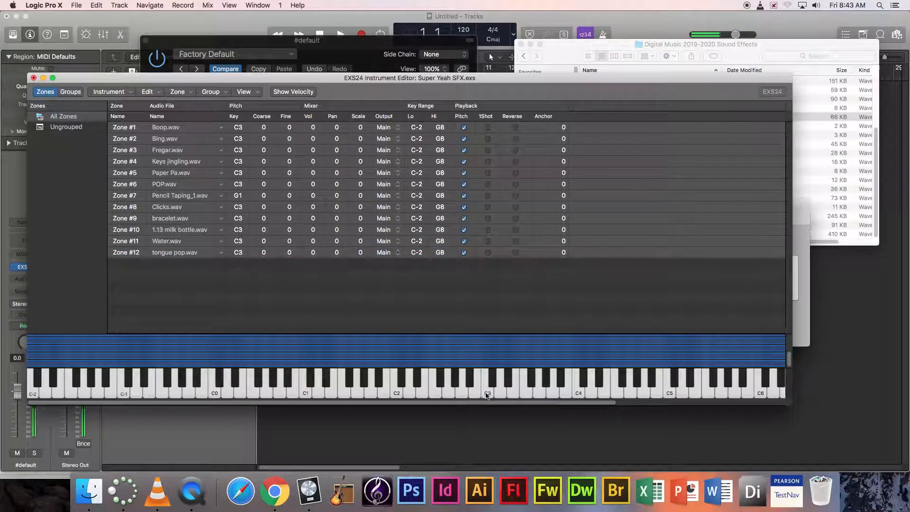
{"action": "left_click", "coordinate": [487, 395]}
{"action": "left_click", "coordinate": [457, 271]}
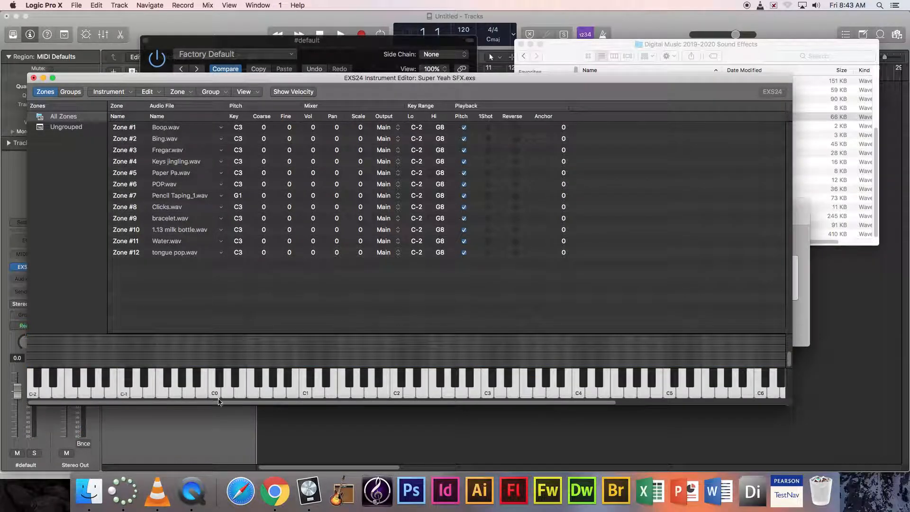
{"action": "left_click_drag", "start_coordinate": [91, 403], "coordinate": [346, 402]}
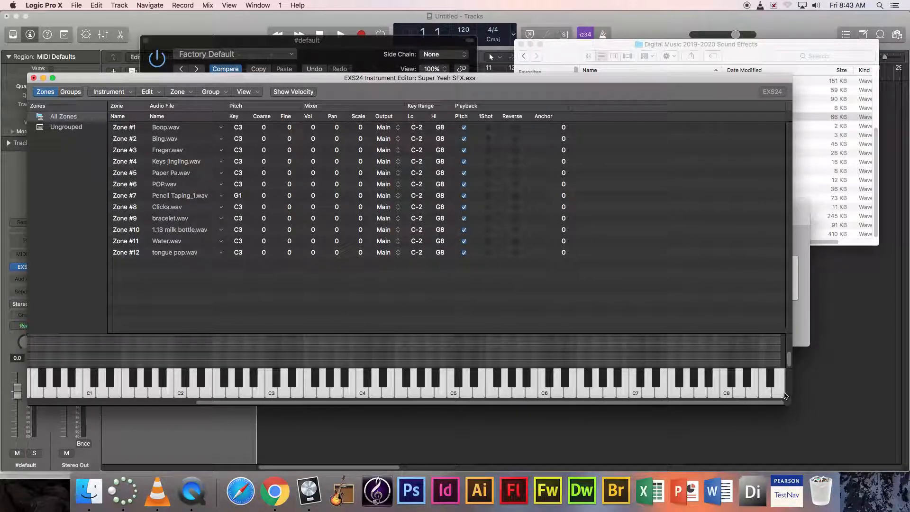
{"action": "left_click_drag", "start_coordinate": [489, 404], "coordinate": [397, 410]}
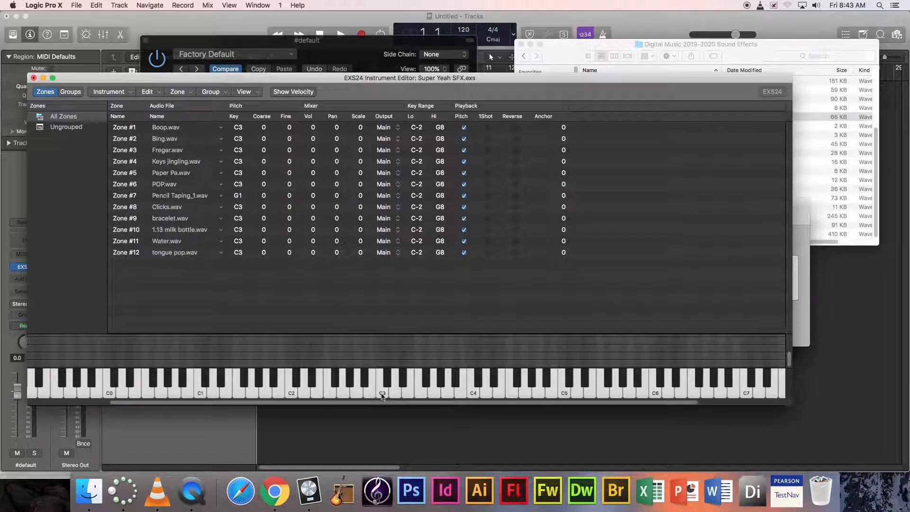
- Set Zone #1's key range to G#1–C3 and lower Zone #2's top key to C#4
{"action": "left_click", "coordinate": [417, 127]}
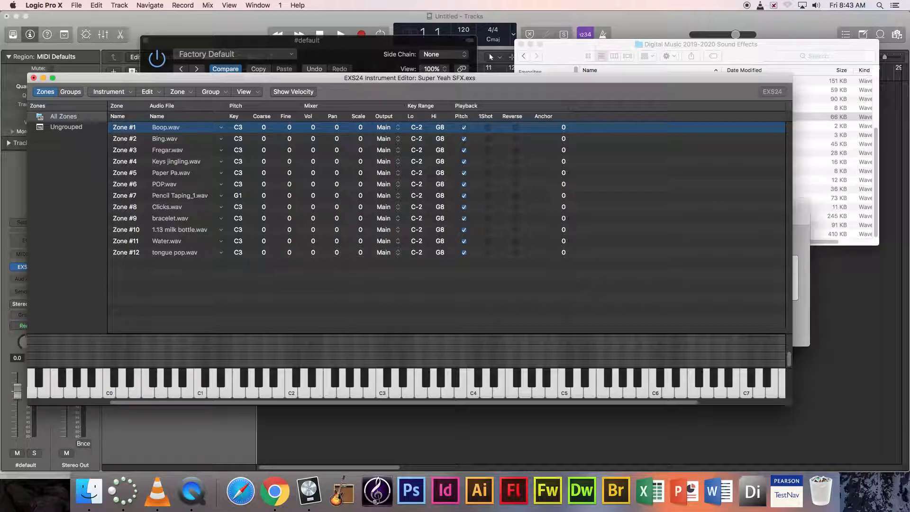
{"action": "left_click_drag", "start_coordinate": [417, 127], "coordinate": [417, 124]}
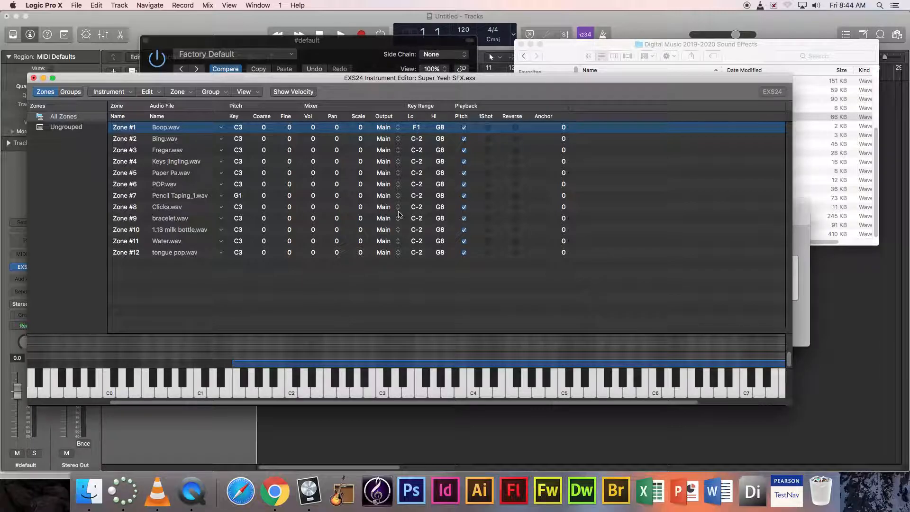
{"action": "left_click_drag", "start_coordinate": [419, 132], "coordinate": [418, 128]}
{"action": "mouse_move", "coordinate": [272, 364]}
{"action": "left_mouse_down"}
{"action": "mouse_move", "coordinate": [384, 364]}
{"action": "mouse_move", "coordinate": [141, 364]}
{"action": "mouse_move", "coordinate": [393, 369]}
{"action": "mouse_move", "coordinate": [215, 365]}
{"action": "mouse_move", "coordinate": [256, 364]}
{"action": "left_mouse_up"}
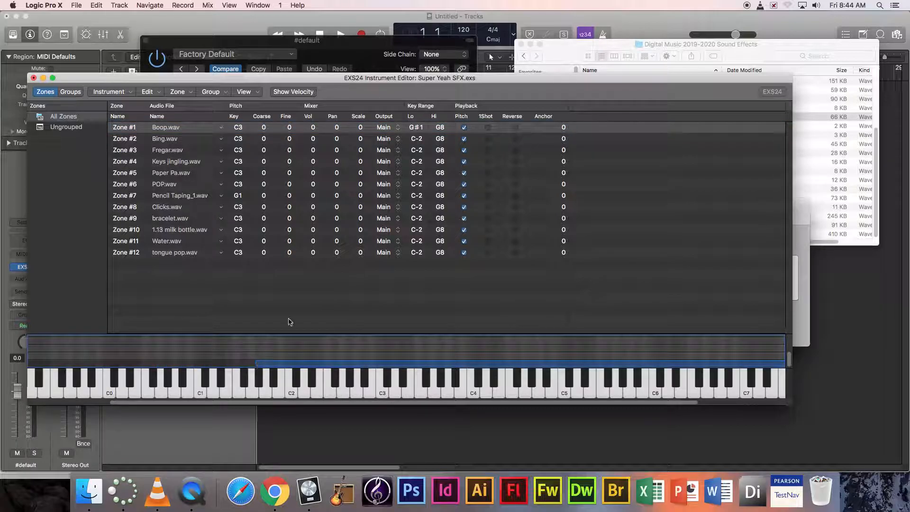
{"action": "left_click_drag", "start_coordinate": [443, 130], "coordinate": [411, 80]}
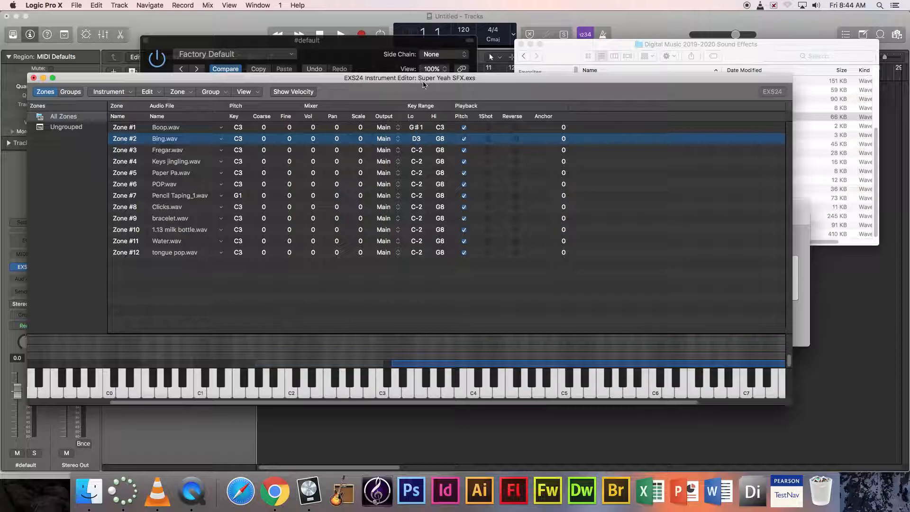
{"action": "left_click_drag", "start_coordinate": [440, 139], "coordinate": [432, 189]}
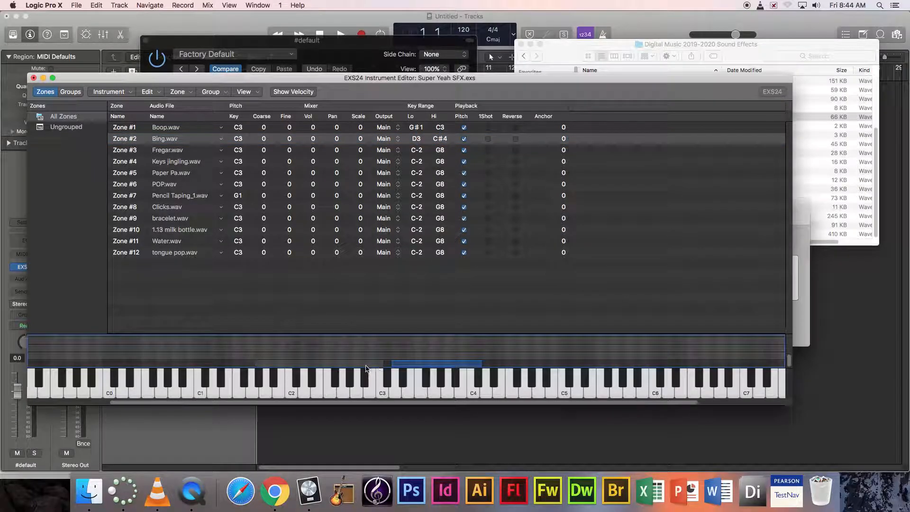
{"action": "left_click", "coordinate": [366, 366]}
- Test the keys, adjust the low keys of Zones #2–#4, and extend Zone #2 down to A#3
{"action": "left_click", "coordinate": [366, 396]}
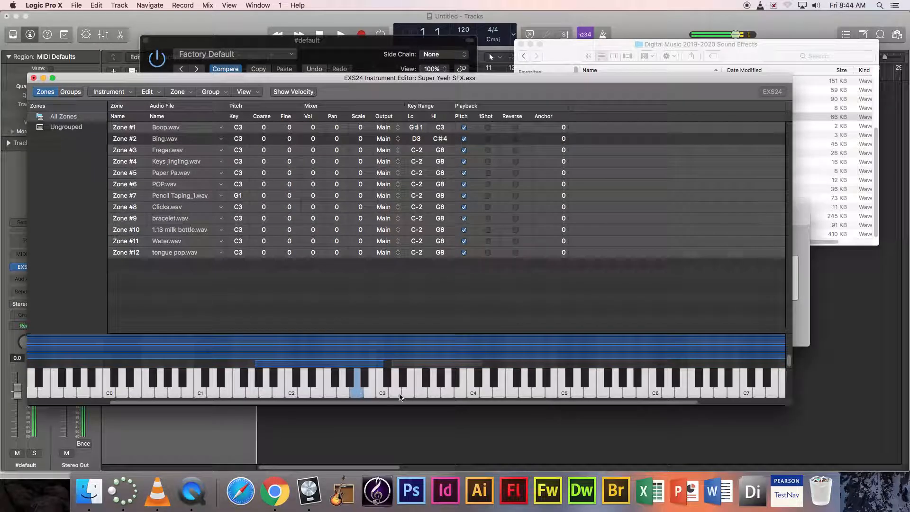
{"action": "left_click", "coordinate": [407, 391]}
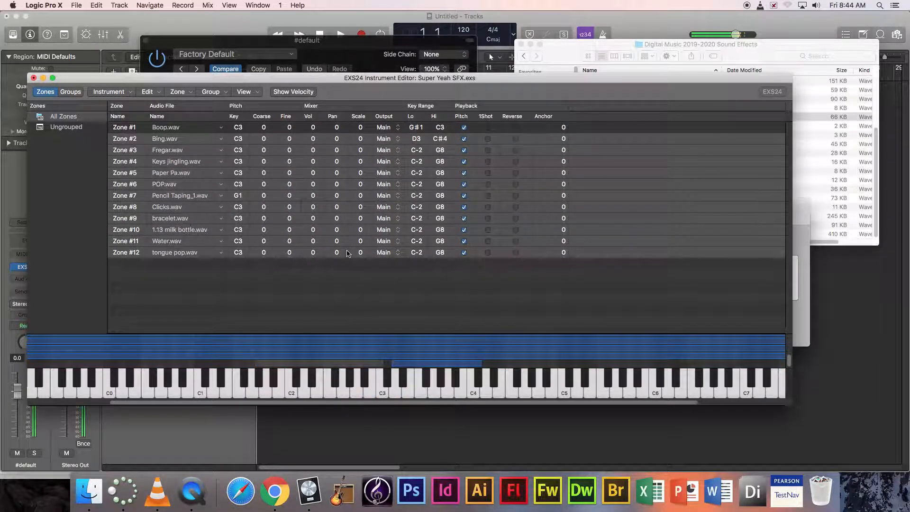
{"action": "mouse_move", "coordinate": [417, 150]}
{"action": "left_mouse_down"}
{"action": "mouse_move", "coordinate": [417, 138]}
{"action": "mouse_move", "coordinate": [414, 155]}
{"action": "left_mouse_up"}
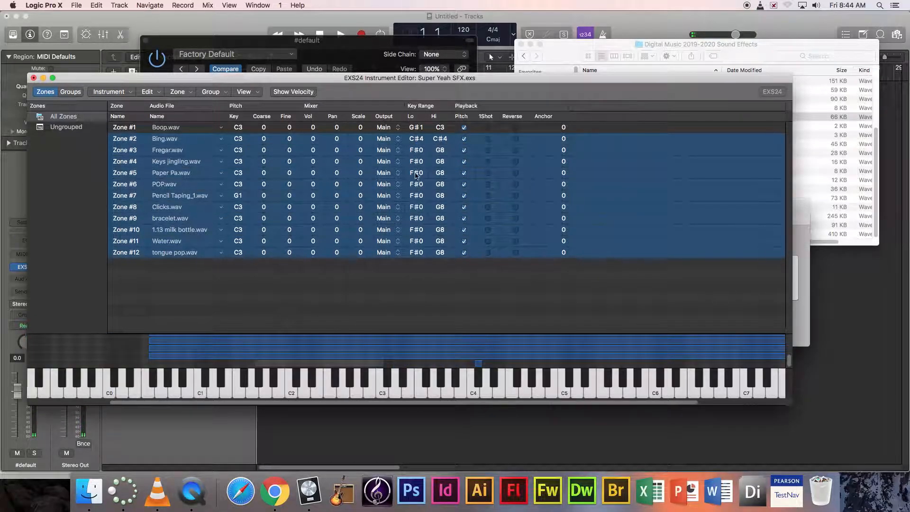
{"action": "left_click", "coordinate": [395, 273]}
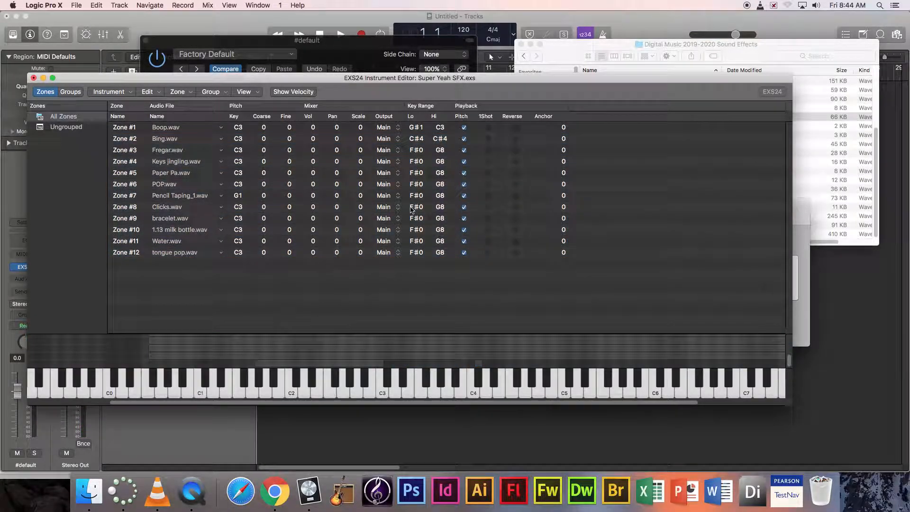
{"action": "left_click", "coordinate": [417, 151]}
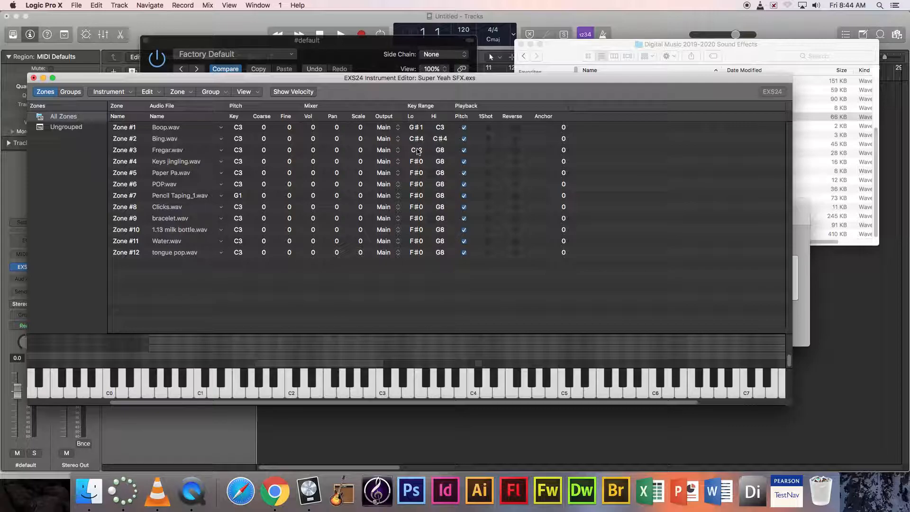
{"action": "left_click_drag", "start_coordinate": [417, 161], "coordinate": [434, 215]}
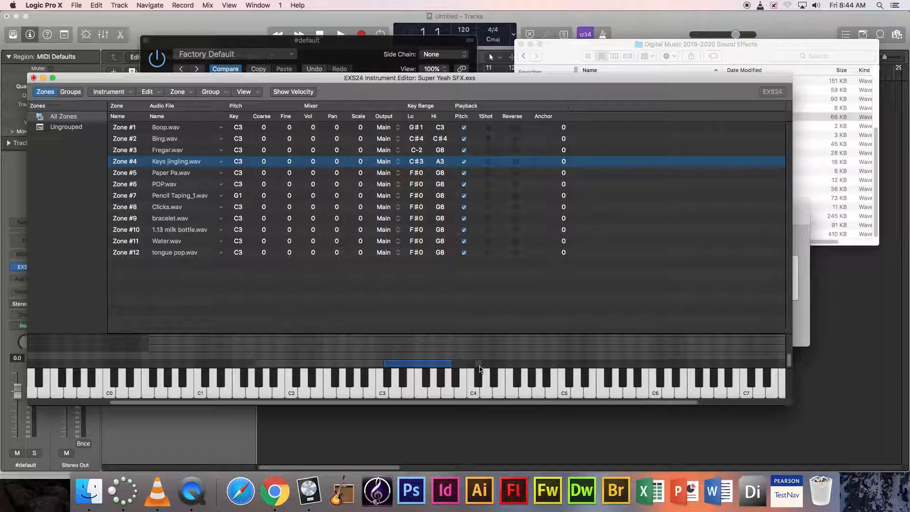
{"action": "mouse_move", "coordinate": [476, 365]}
{"action": "left_mouse_down"}
{"action": "mouse_move", "coordinate": [456, 364]}
{"action": "mouse_move", "coordinate": [486, 366]}
{"action": "mouse_move", "coordinate": [461, 367]}
{"action": "left_mouse_up"}
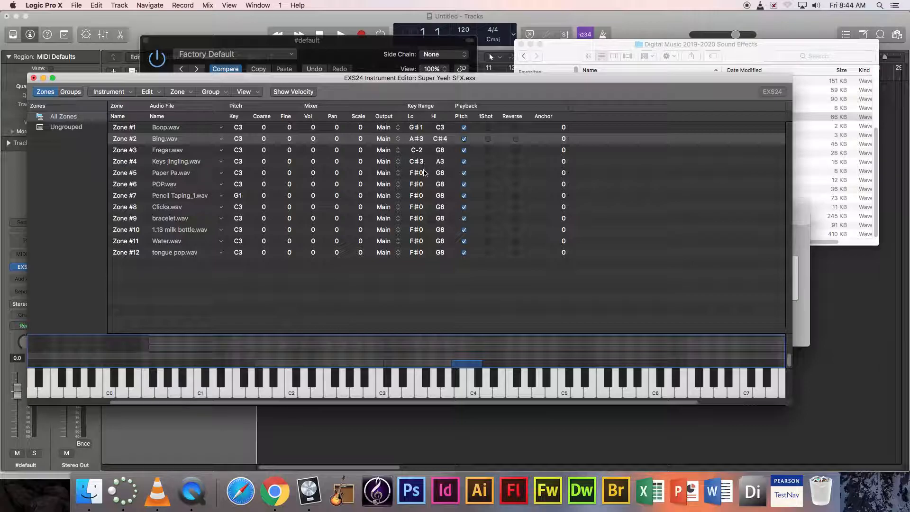
- Narrow Zone #5 to G#1–D5 and shift Zone #6 to D#5–G#5
{"action": "left_click_drag", "start_coordinate": [417, 172], "coordinate": [416, 129]}
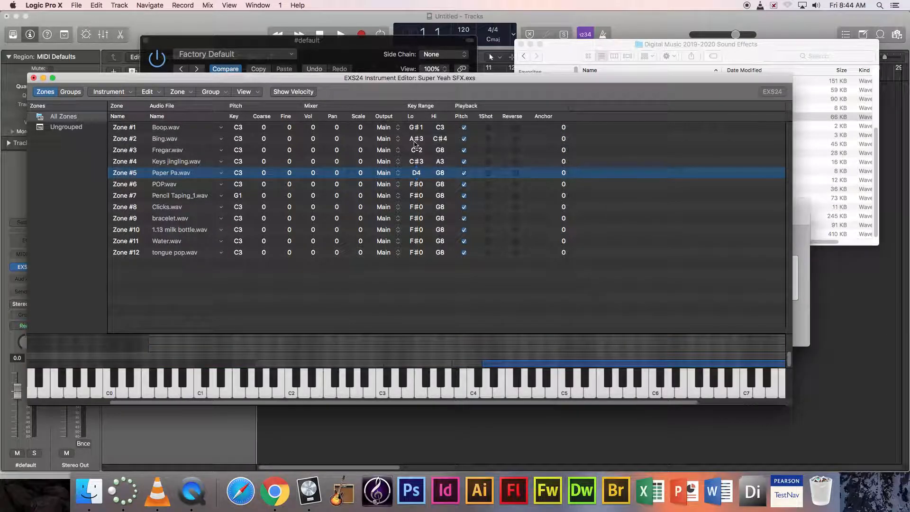
{"action": "left_click_drag", "start_coordinate": [440, 173], "coordinate": [416, 131]}
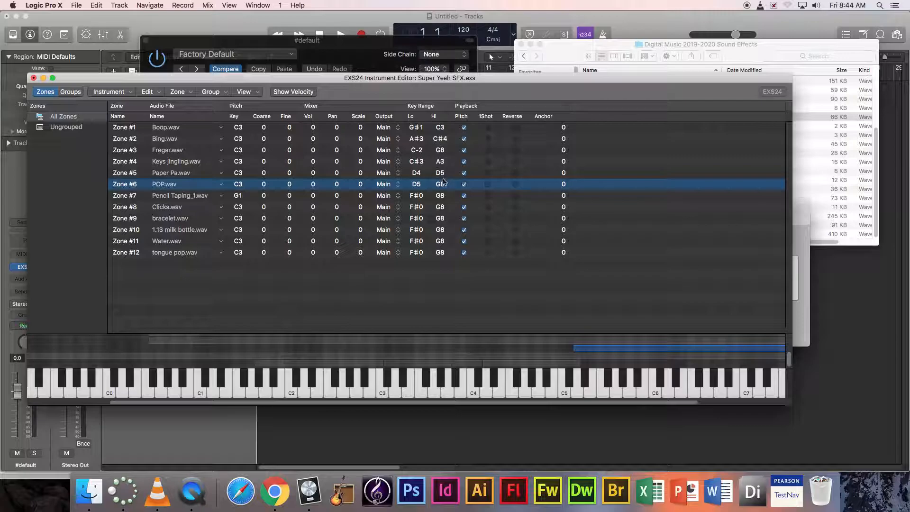
{"action": "left_click_drag", "start_coordinate": [441, 184], "coordinate": [441, 205]}
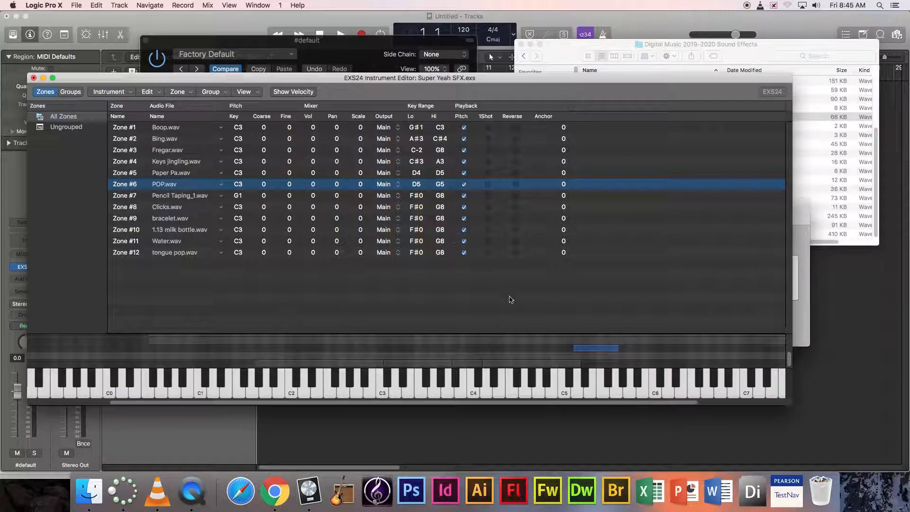
{"action": "left_click_drag", "start_coordinate": [584, 352], "coordinate": [591, 353]}
- Set Zone #7 to A5–F#6, move Zone #8's range, and lower Zone #9's top key to F#1
{"action": "left_click_drag", "start_coordinate": [416, 195], "coordinate": [416, 209]}
{"action": "left_click_drag", "start_coordinate": [411, 247], "coordinate": [415, 164]}
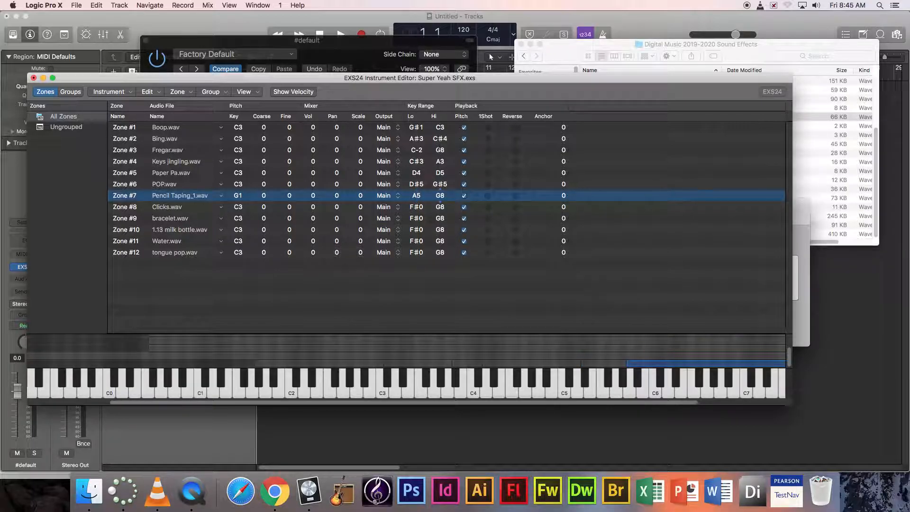
{"action": "left_click_drag", "start_coordinate": [439, 196], "coordinate": [417, 198]}
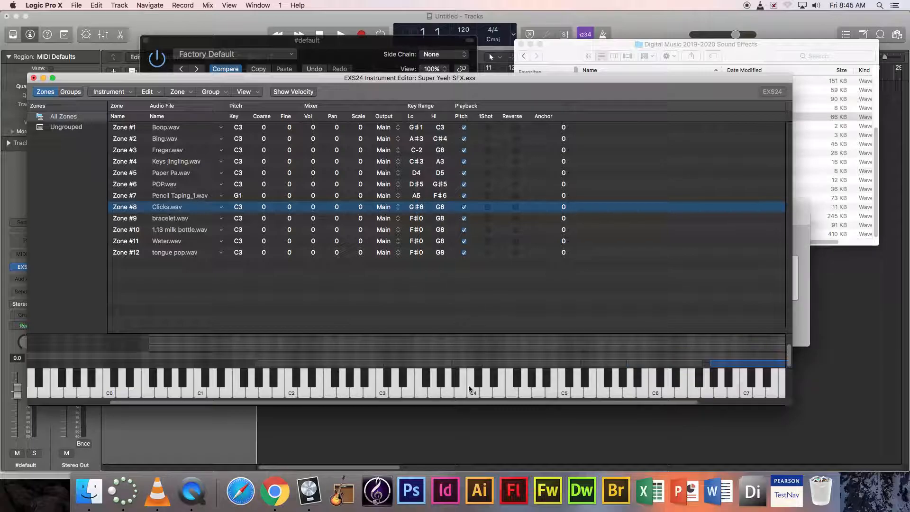
{"action": "scroll", "coordinate": [467, 407], "scroll_direction": "right", "scroll_amount": 5}
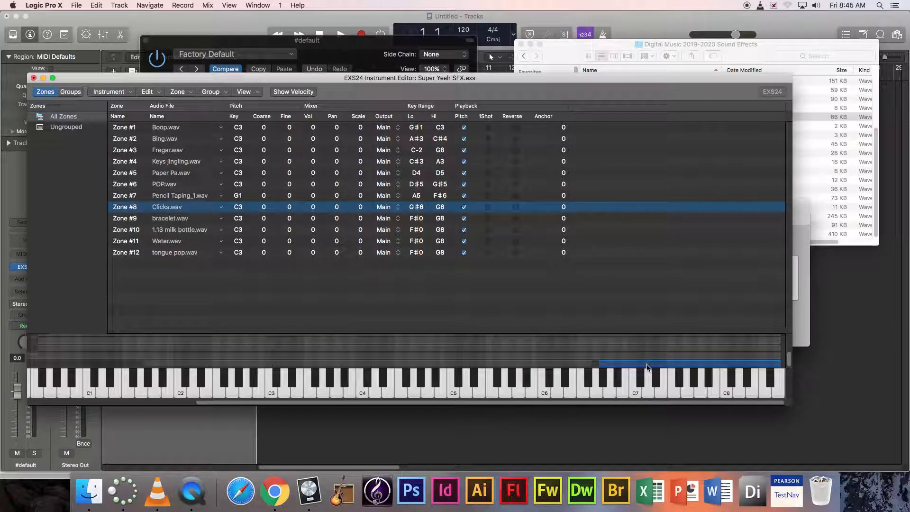
{"action": "left_click_drag", "start_coordinate": [647, 367], "coordinate": [633, 368]}
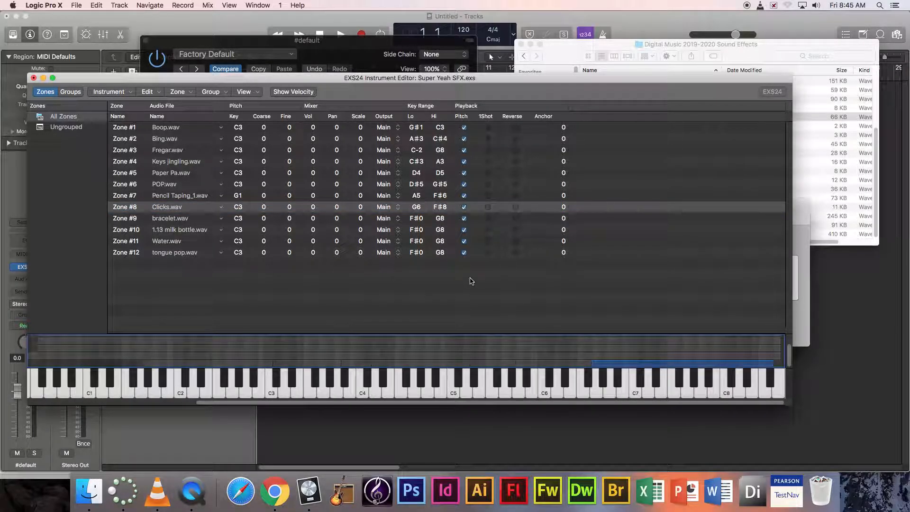
{"action": "left_click_drag", "start_coordinate": [441, 209], "coordinate": [441, 217]}
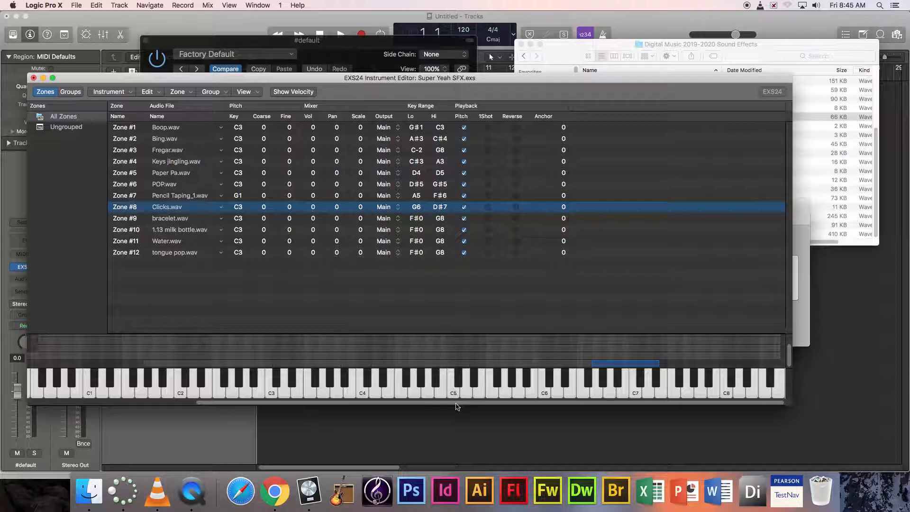
{"action": "left_click_drag", "start_coordinate": [456, 406], "coordinate": [195, 406]}
{"action": "left_click_drag", "start_coordinate": [438, 223], "coordinate": [444, 287]}
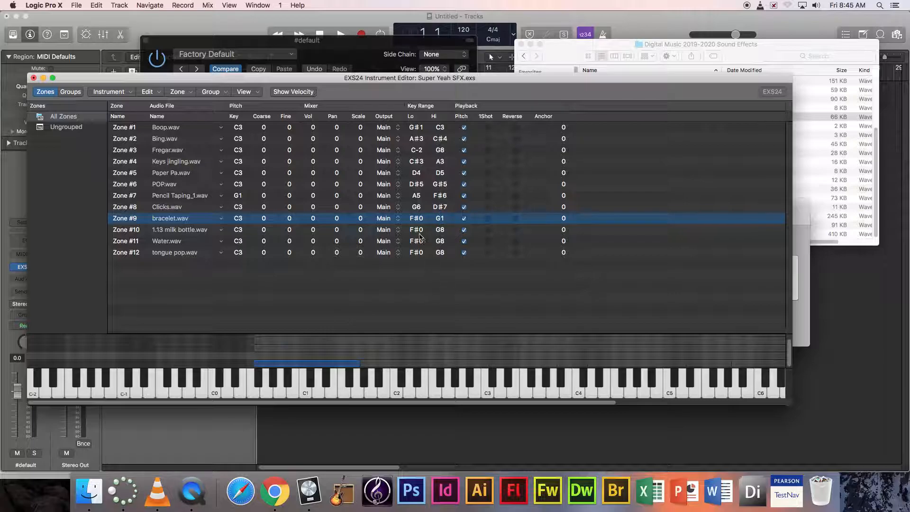
- Move Zones #10, #11 and #12 onto short ranges in the lowest octaves
{"action": "left_click_drag", "start_coordinate": [435, 232], "coordinate": [434, 313]}
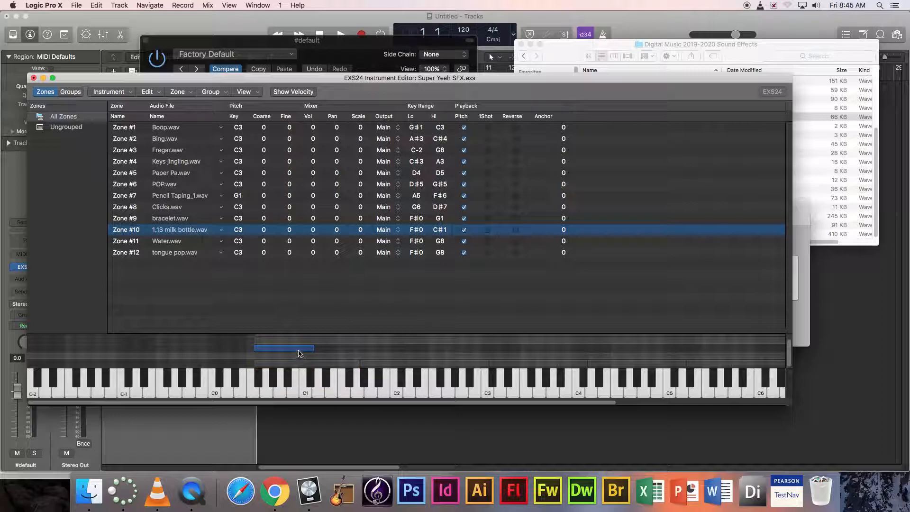
{"action": "left_click_drag", "start_coordinate": [293, 351], "coordinate": [230, 351]}
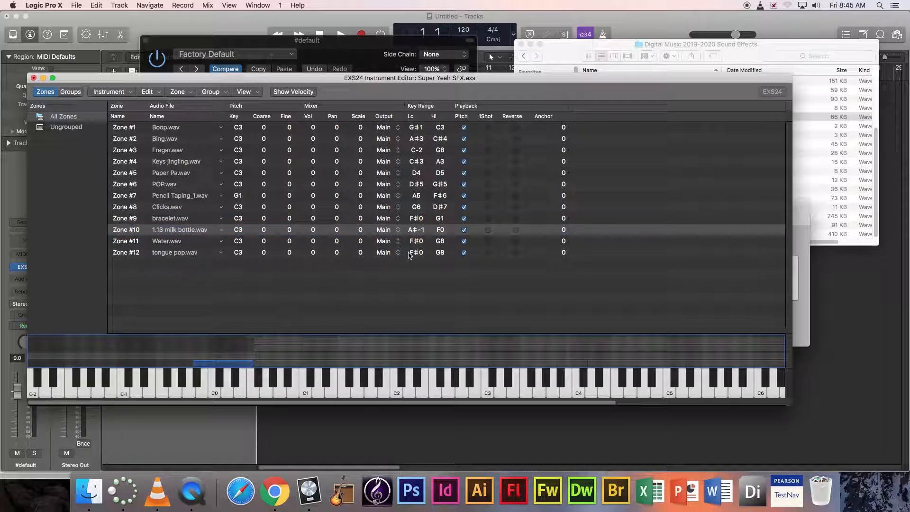
{"action": "left_click_drag", "start_coordinate": [417, 245], "coordinate": [417, 239]}
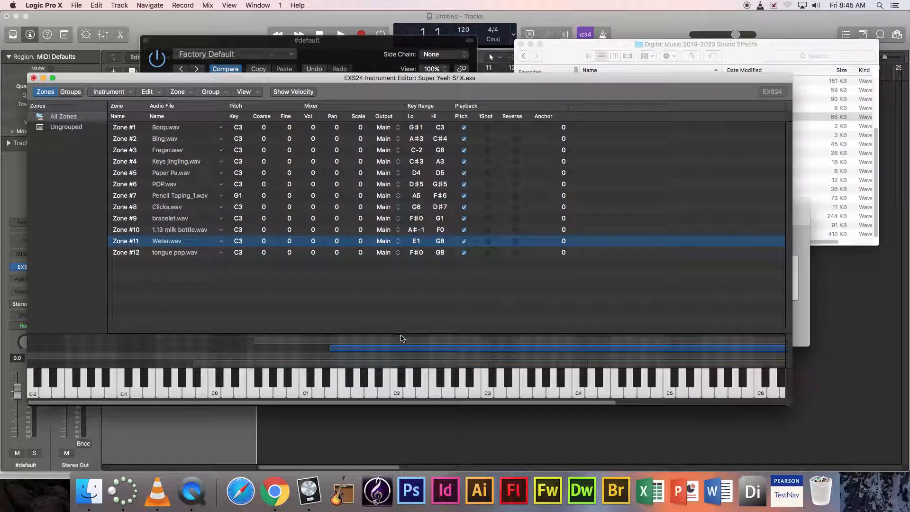
{"action": "left_click_drag", "start_coordinate": [399, 351], "coordinate": [126, 351]}
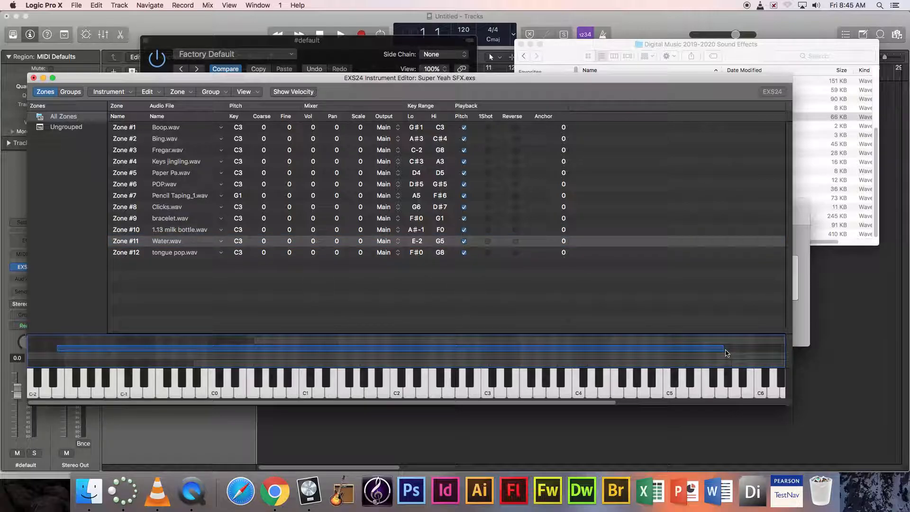
{"action": "left_click_drag", "start_coordinate": [724, 351], "coordinate": [191, 366]}
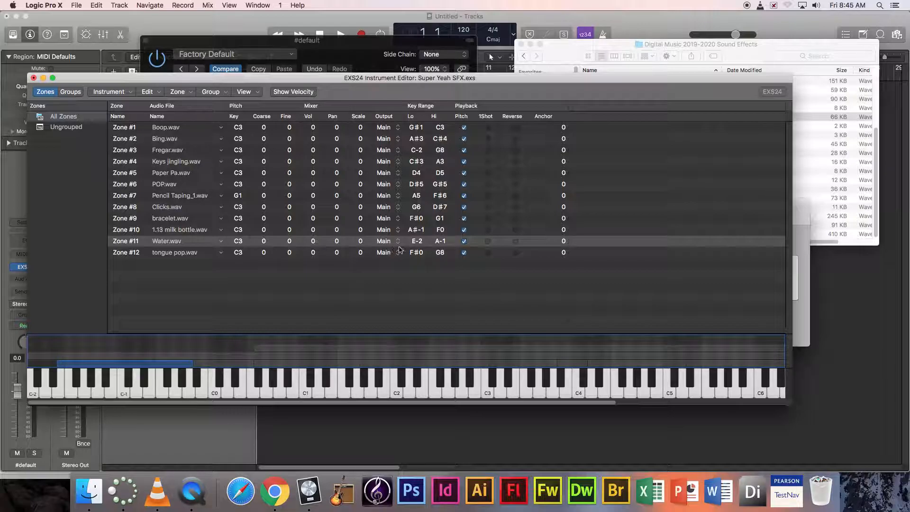
{"action": "left_click_drag", "start_coordinate": [416, 252], "coordinate": [446, 350]}
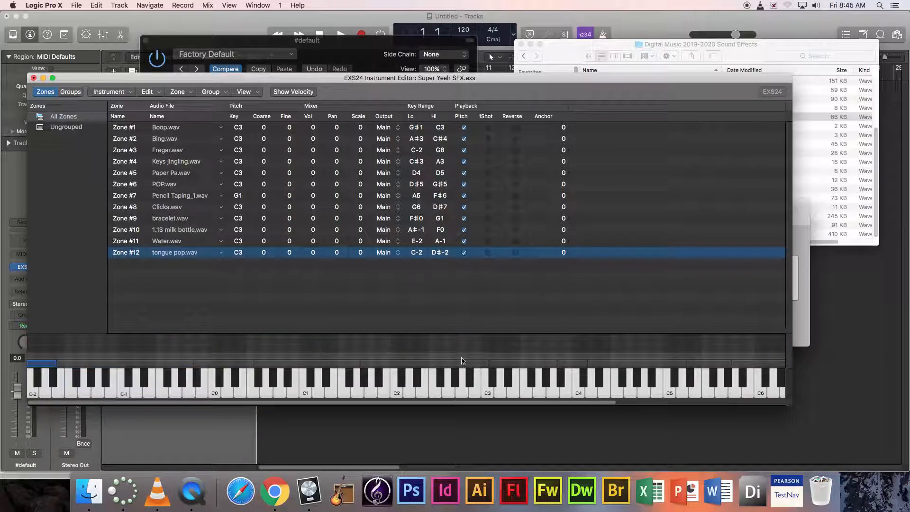
- Move Zone #3 (Fregar.wav) up to E7–G8 and audition the effects across the keyboard
{"action": "left_click", "coordinate": [462, 360]}
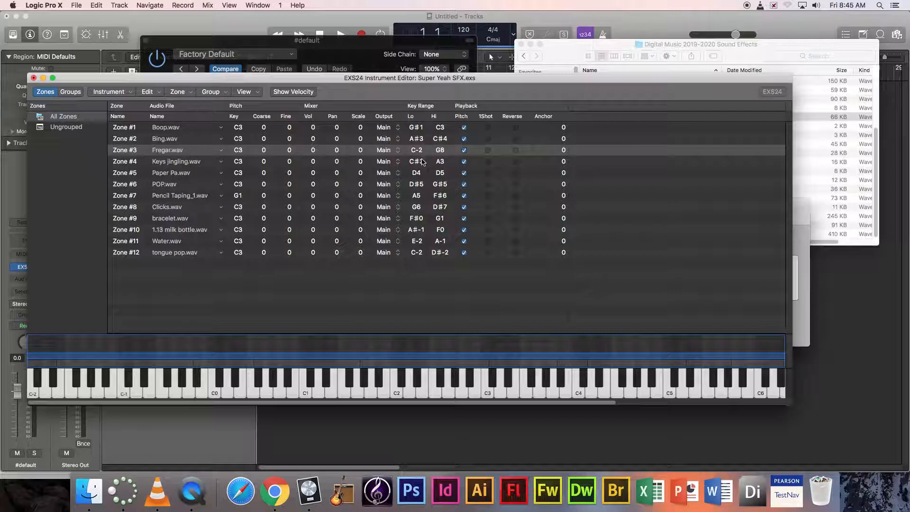
{"action": "left_click_drag", "start_coordinate": [416, 403], "coordinate": [657, 378]}
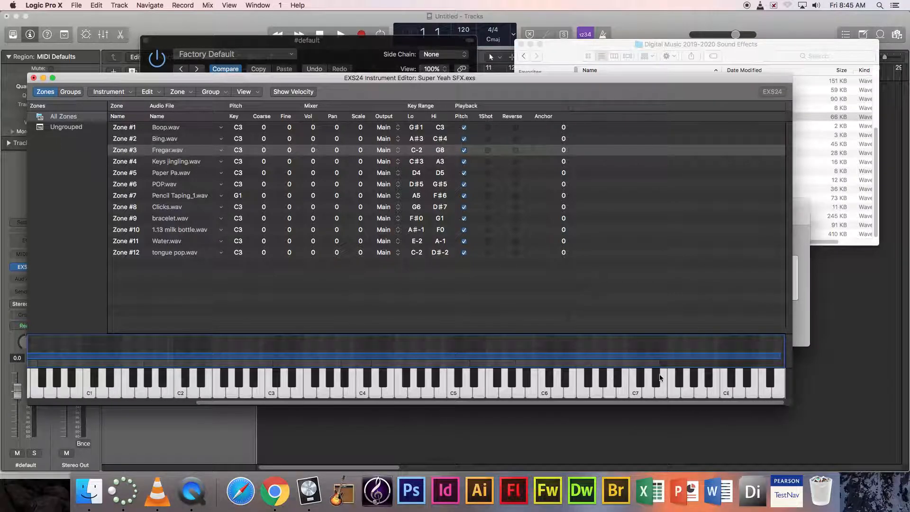
{"action": "left_click_drag", "start_coordinate": [412, 148], "coordinate": [411, 101]}
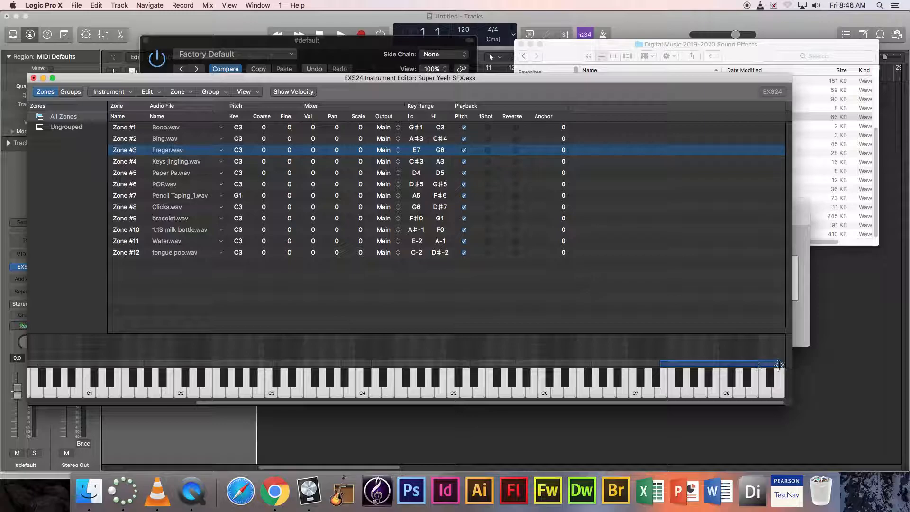
{"action": "left_click", "coordinate": [778, 365]}
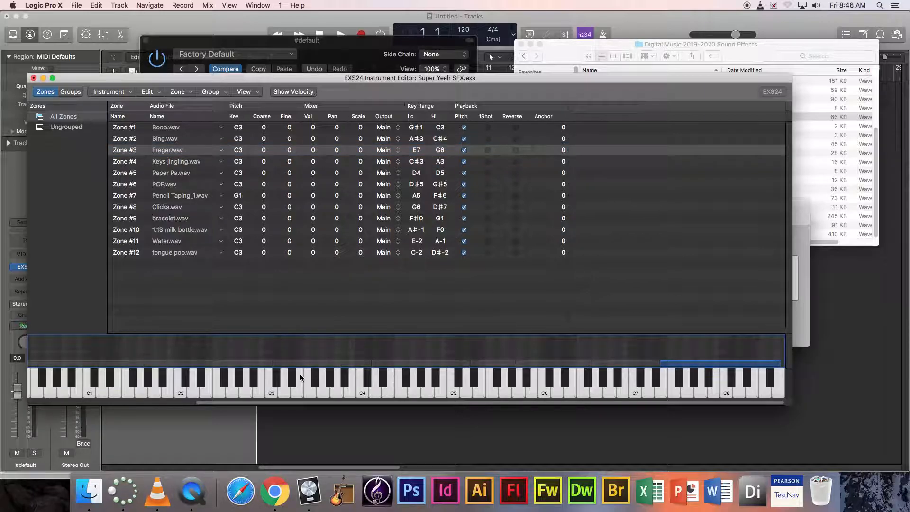
{"action": "scroll", "coordinate": [285, 406], "scroll_direction": "left", "scroll_amount": 5}
{"action": "scroll", "coordinate": [322, 367], "scroll_direction": "right", "scroll_amount": 3}
{"action": "mouse_move", "coordinate": [273, 394]}
{"action": "left_mouse_down"}
{"action": "mouse_move", "coordinate": [701, 386]}
{"action": "mouse_move", "coordinate": [590, 400]}
{"action": "mouse_move", "coordinate": [493, 388]}
{"action": "mouse_move", "coordinate": [64, 388]}
{"action": "left_mouse_up"}
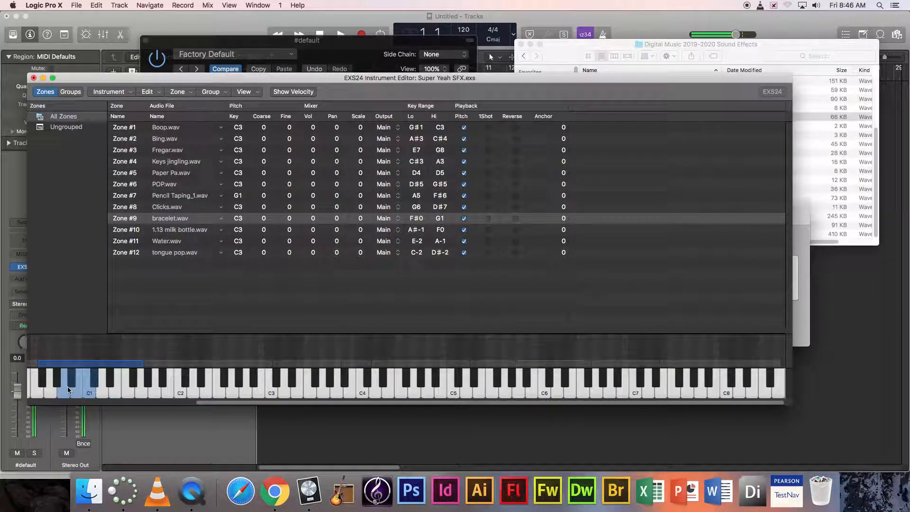
{"action": "left_click", "coordinate": [63, 388]}
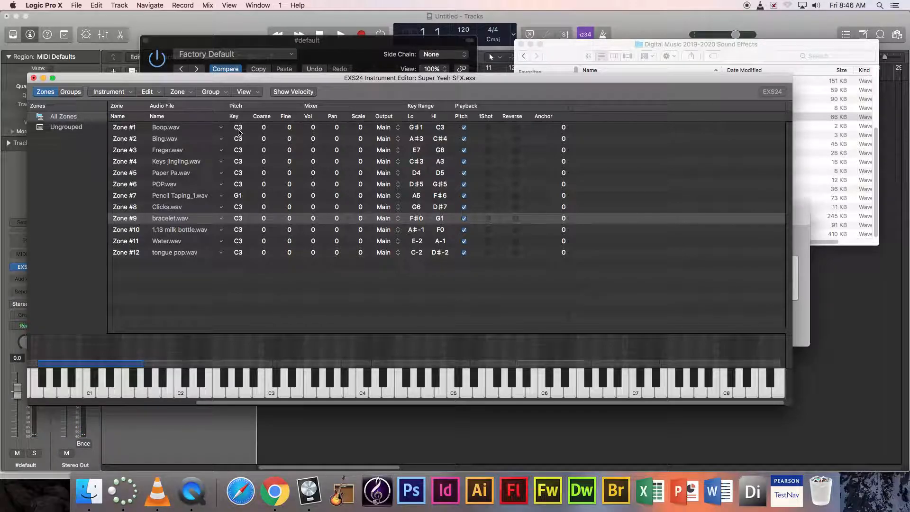
{"action": "left_click", "coordinate": [464, 253]}
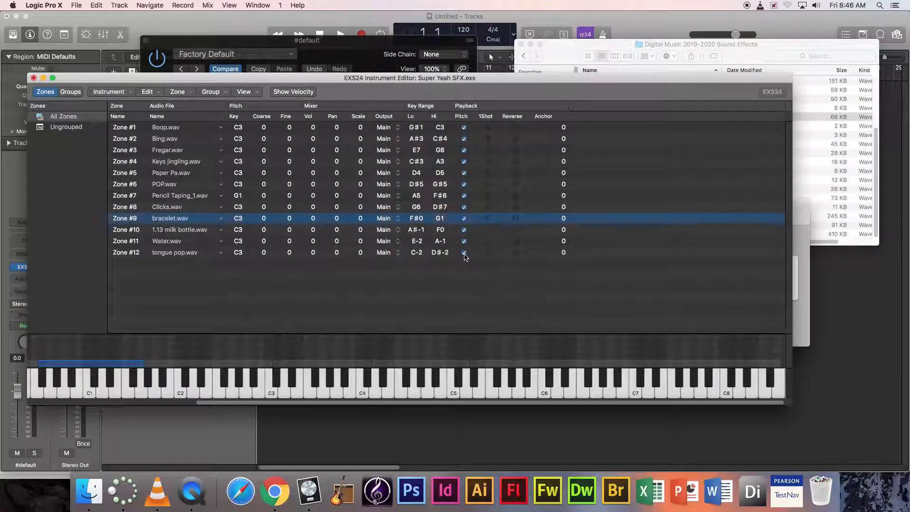
{"action": "left_click", "coordinate": [464, 241]}
{"action": "left_click", "coordinate": [464, 229]}
{"action": "left_click", "coordinate": [464, 218]}
{"action": "left_click", "coordinate": [464, 207]}
{"action": "left_click", "coordinate": [464, 196]}
{"action": "left_click", "coordinate": [464, 184]}
{"action": "left_click", "coordinate": [464, 173]}
{"action": "left_click", "coordinate": [464, 161]}
{"action": "left_click", "coordinate": [464, 150]}
{"action": "left_click", "coordinate": [464, 139]}
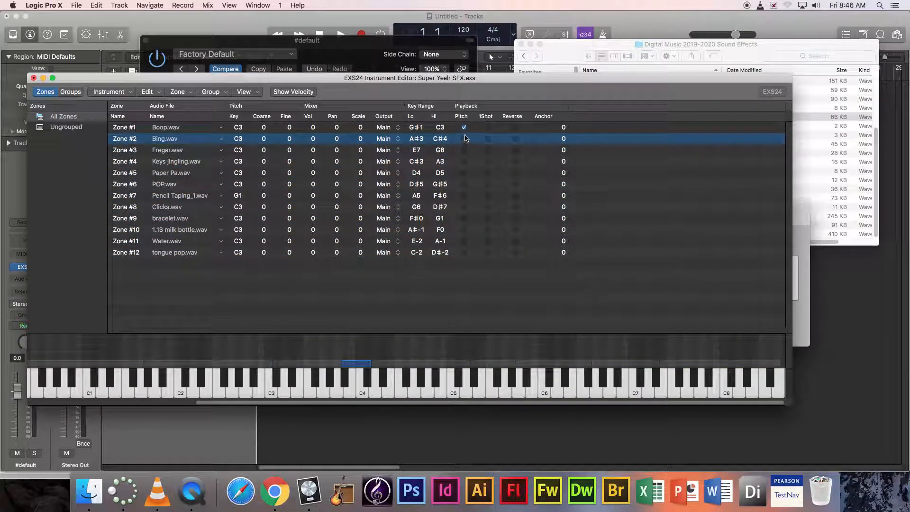
{"action": "left_click", "coordinate": [464, 127]}
{"action": "left_click", "coordinate": [100, 392]}
{"action": "left_click", "coordinate": [168, 389]}
{"action": "left_click", "coordinate": [122, 394]}
{"action": "left_click", "coordinate": [249, 383]}
{"action": "left_click", "coordinate": [325, 383]}
{"action": "left_click", "coordinate": [418, 385]}
{"action": "left_click", "coordinate": [372, 389]}
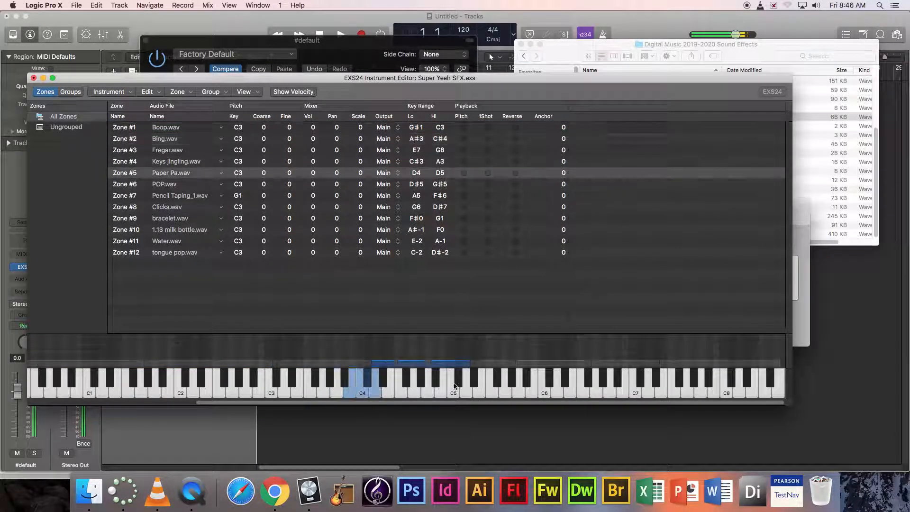
{"action": "left_click", "coordinate": [474, 386]}
{"action": "left_click", "coordinate": [607, 379]}
{"action": "left_click", "coordinate": [669, 379]}
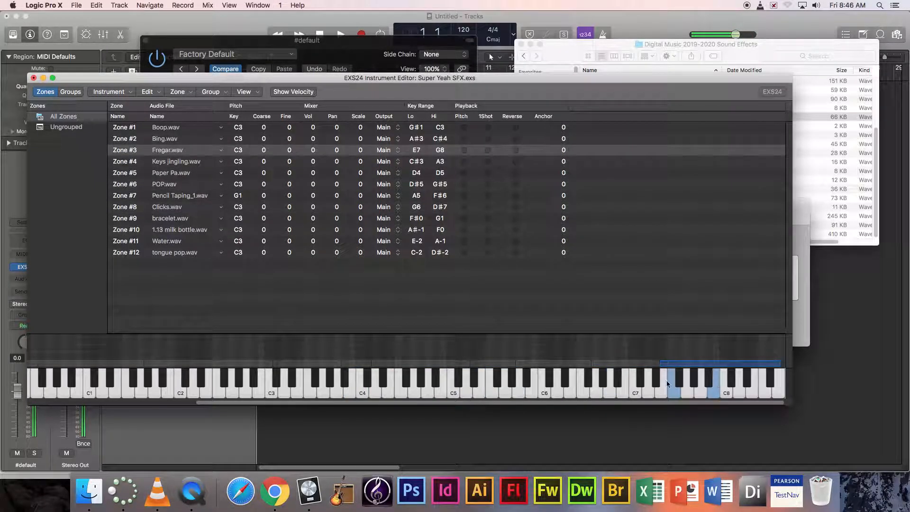
{"action": "left_click", "coordinate": [463, 127]}
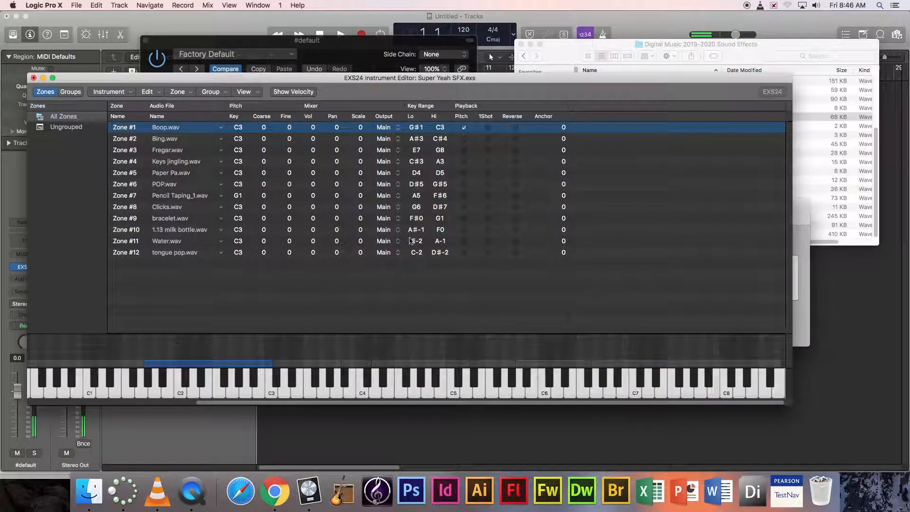
{"action": "left_click", "coordinate": [166, 271]}
{"action": "key", "text": "super+a"}
{"action": "left_click", "coordinate": [464, 252]}
{"action": "left_click", "coordinate": [463, 284]}
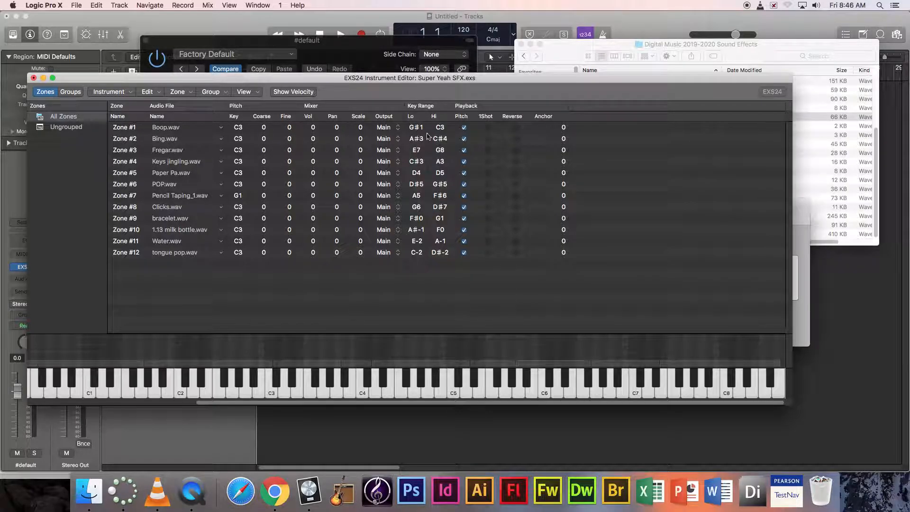
- Set Zone #1's pitch key to F#1 and Zone #2's to D4, then play the keys to test
{"action": "left_click", "coordinate": [237, 127]}
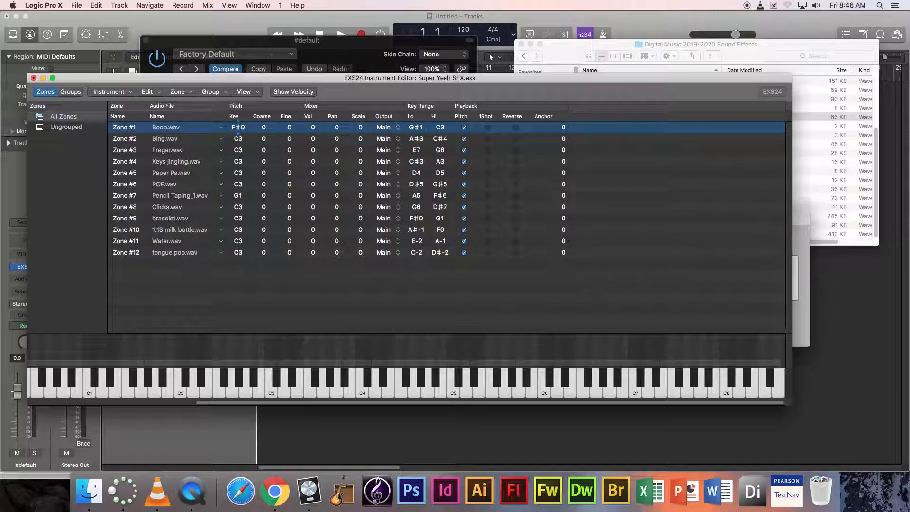
{"action": "left_click_drag", "start_coordinate": [238, 124], "coordinate": [238, 125]}
{"action": "left_click_drag", "start_coordinate": [238, 127], "coordinate": [238, 141]}
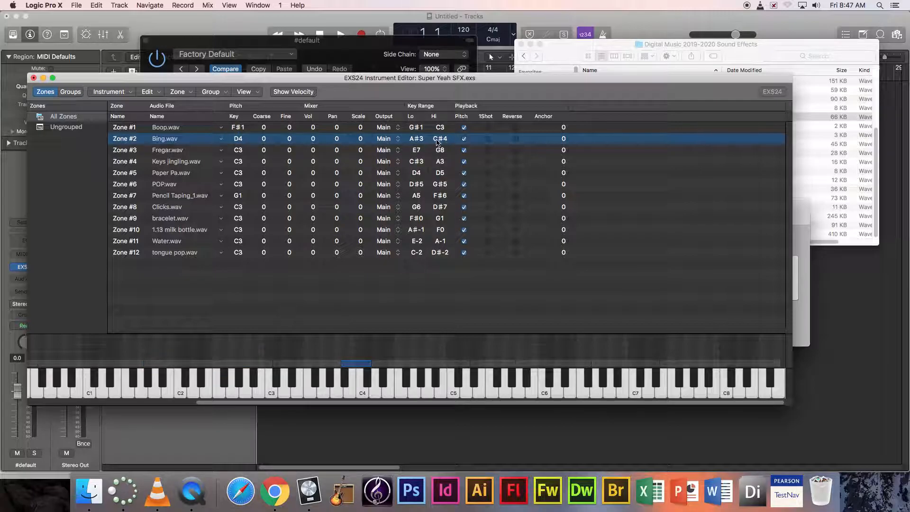
{"action": "mouse_move", "coordinate": [359, 394]}
{"action": "left_mouse_down"}
{"action": "mouse_move", "coordinate": [351, 395]}
{"action": "mouse_move", "coordinate": [567, 389]}
{"action": "mouse_move", "coordinate": [187, 385]}
{"action": "mouse_move", "coordinate": [213, 386]}
{"action": "mouse_move", "coordinate": [217, 396]}
{"action": "mouse_move", "coordinate": [191, 396]}
{"action": "left_mouse_up"}
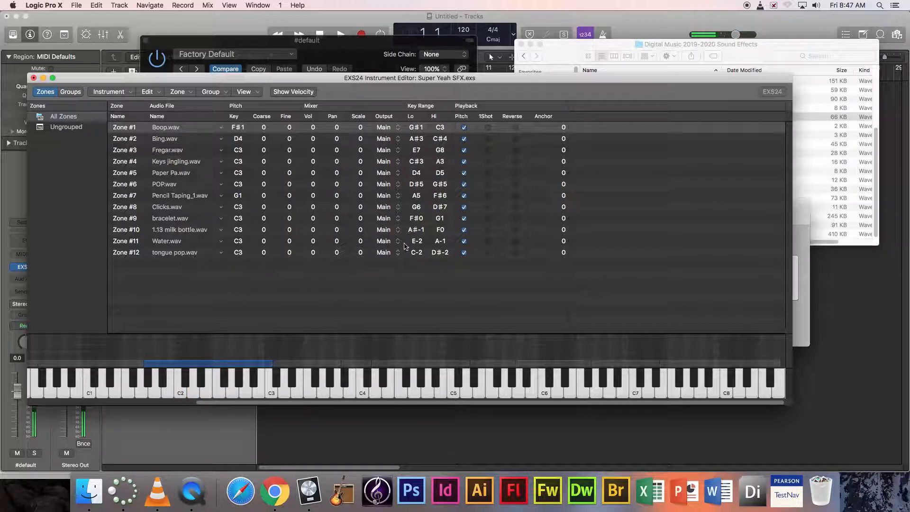
- Turn on Reverse for Boop.wav and Bing.wav, auditioning Bing at C4
{"action": "left_click", "coordinate": [516, 127]}
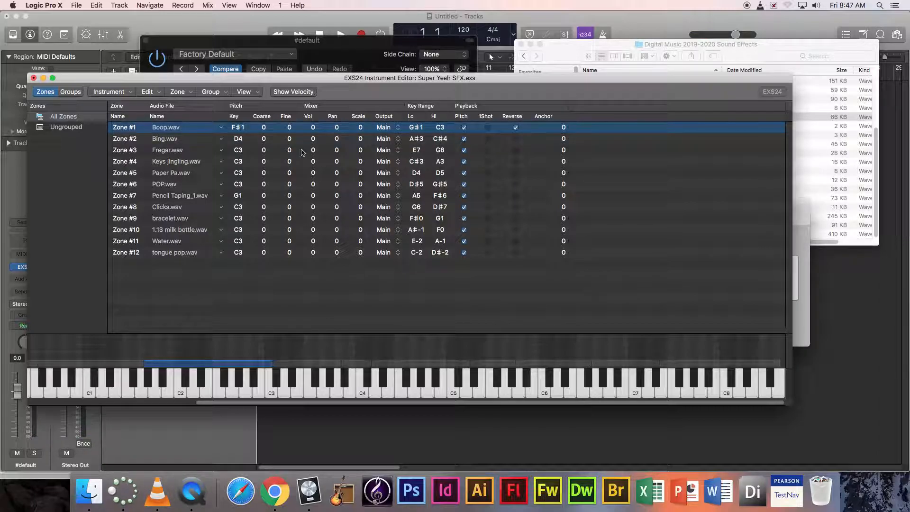
{"action": "left_click", "coordinate": [179, 142]}
{"action": "left_click", "coordinate": [360, 392]}
{"action": "left_click", "coordinate": [516, 138]}
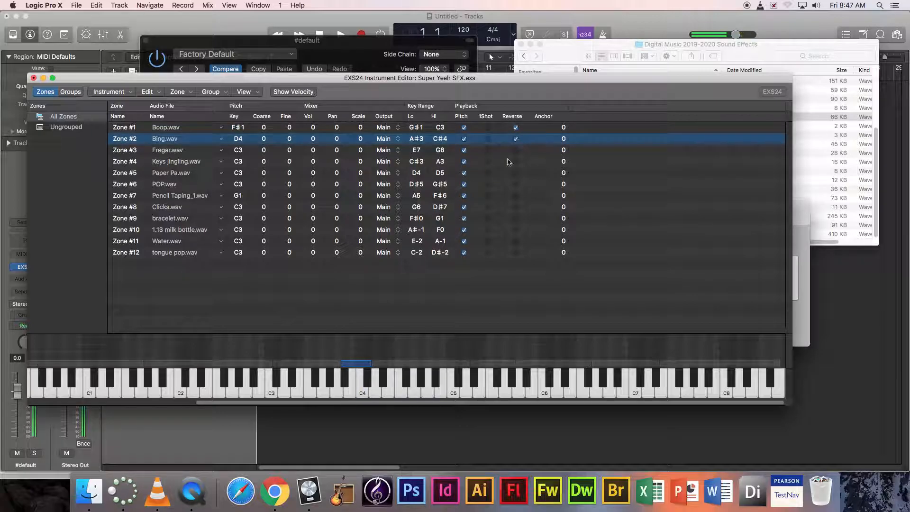
{"action": "left_click", "coordinate": [363, 394]}
{"action": "left_click", "coordinate": [363, 394]}
{"action": "left_click", "coordinate": [364, 393]}
- Try 1Shot on Bing.wav, then turn it off again, auditioning at C4 each time
{"action": "left_click", "coordinate": [488, 138]}
{"action": "left_click", "coordinate": [364, 393]}
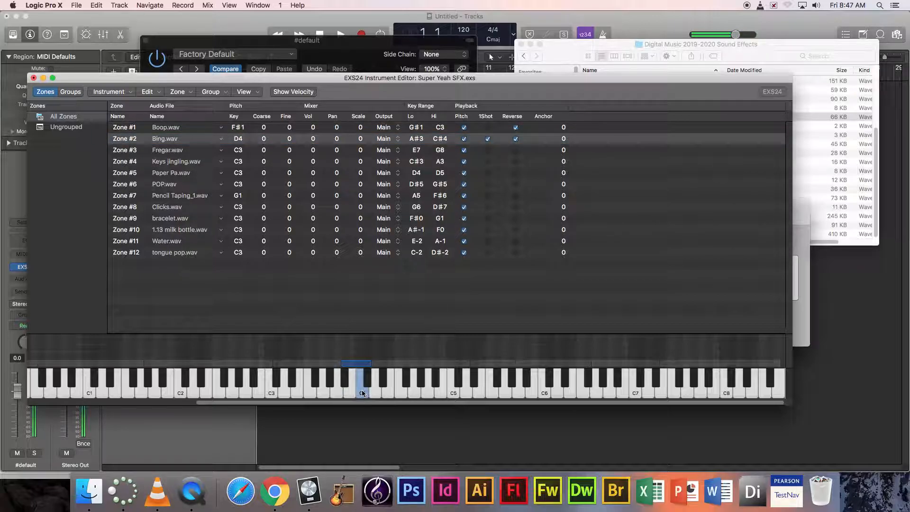
{"action": "left_click", "coordinate": [364, 393]}
{"action": "left_click", "coordinate": [488, 139]}
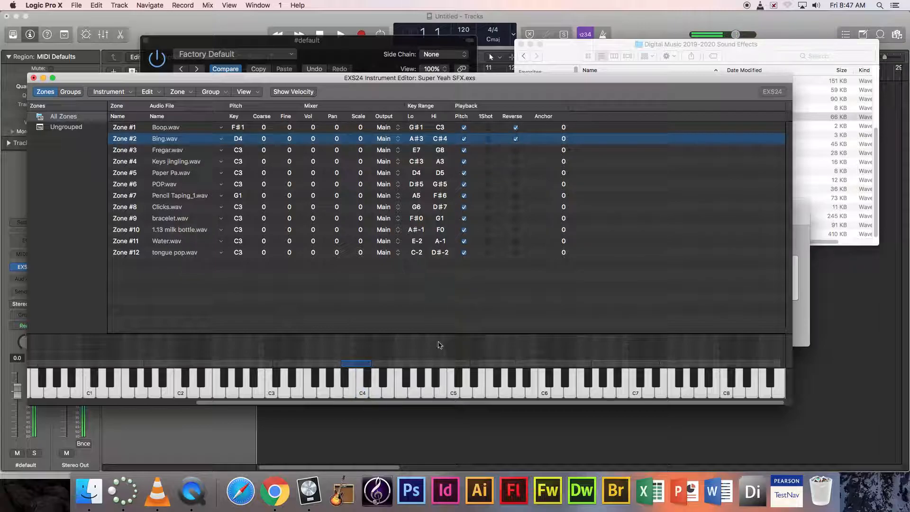
{"action": "left_click", "coordinate": [361, 394]}
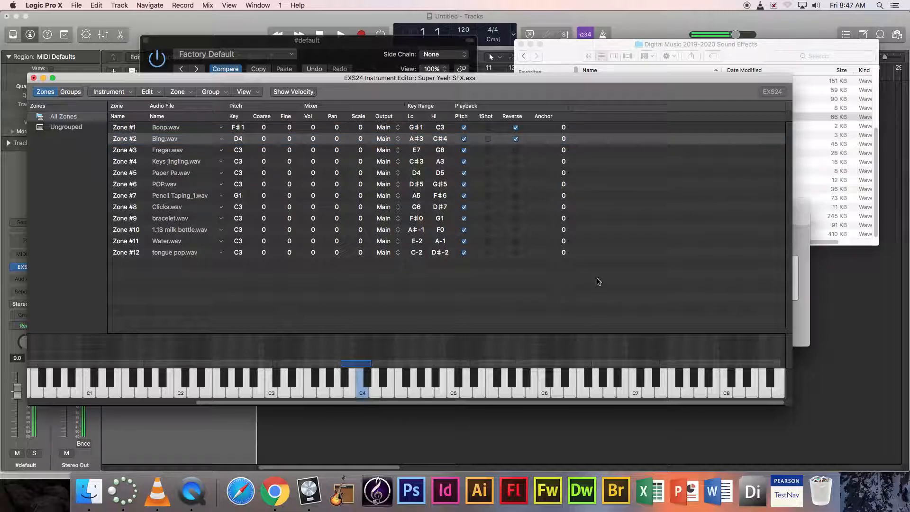
{"action": "left_click", "coordinate": [362, 394]}
{"action": "left_click", "coordinate": [361, 393]}
{"action": "left_click", "coordinate": [363, 394]}
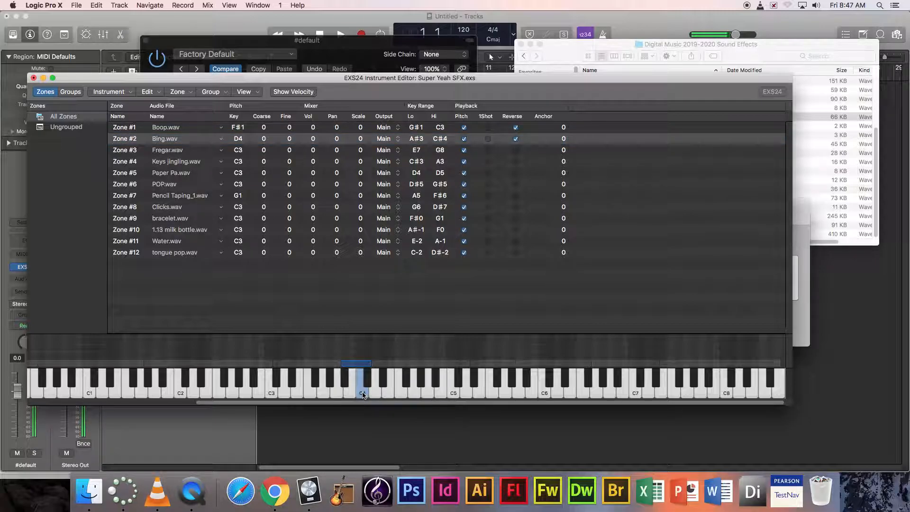
{"action": "left_click", "coordinate": [434, 291]}
- Save the instrument as Super Yeah SFX, replacing the existing file, and close the Instrument Editor
{"action": "left_click_drag", "start_coordinate": [216, 85], "coordinate": [299, 106]}
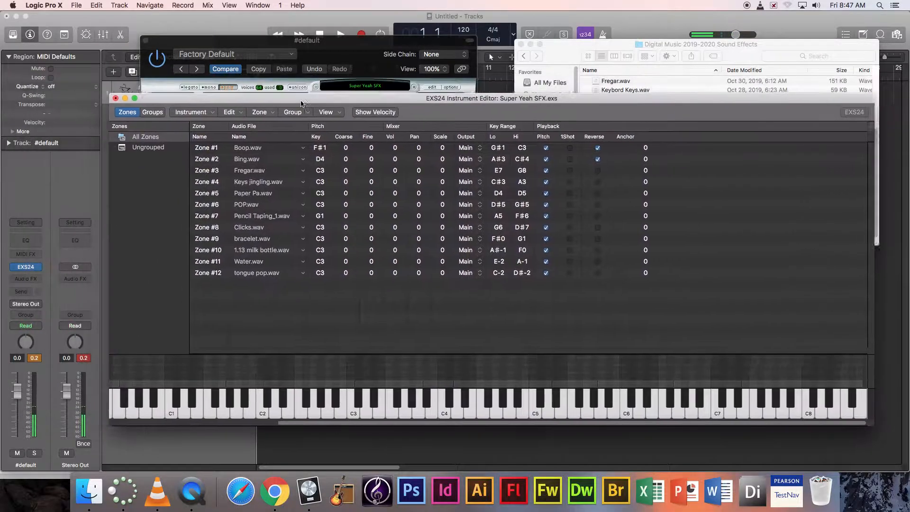
{"action": "left_click", "coordinate": [192, 112]}
{"action": "left_click", "coordinate": [202, 147]}
{"action": "left_click", "coordinate": [197, 113]}
{"action": "left_click", "coordinate": [201, 156]}
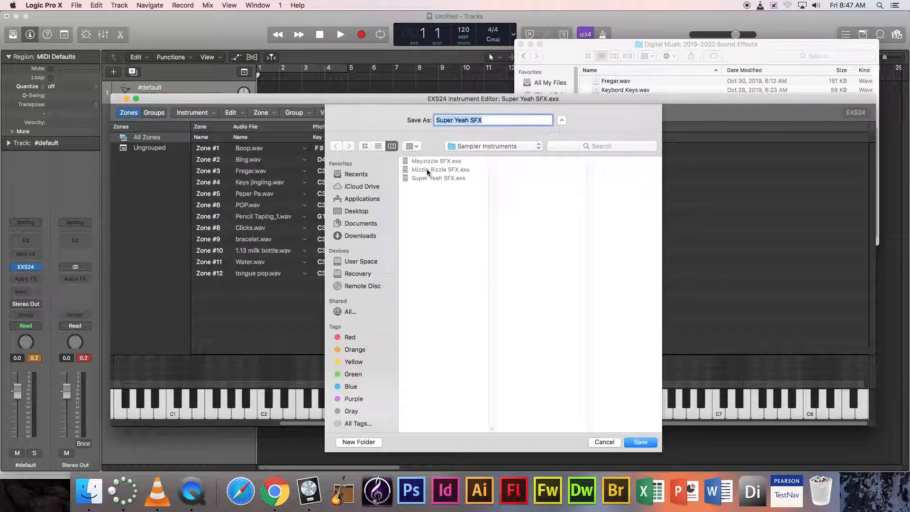
{"action": "left_click", "coordinate": [641, 443]}
{"action": "left_click", "coordinate": [562, 161]}
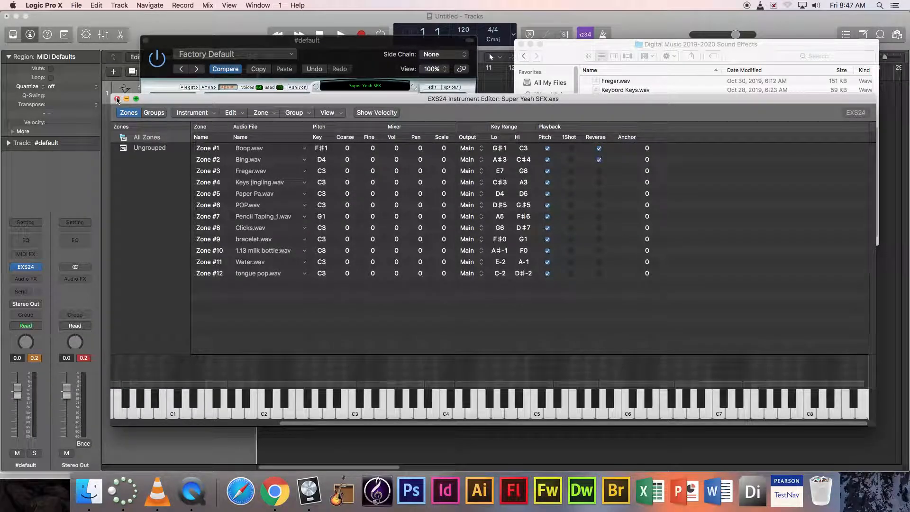
{"action": "left_click", "coordinate": [117, 100]}
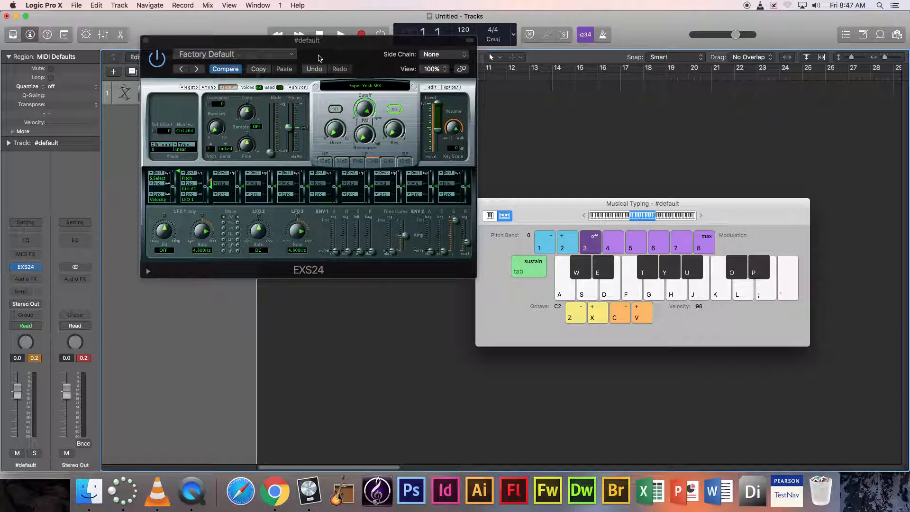
- Move the EXS24 window lower and play a few notes to test the instrument
{"action": "left_click_drag", "start_coordinate": [320, 58], "coordinate": [318, 245]}
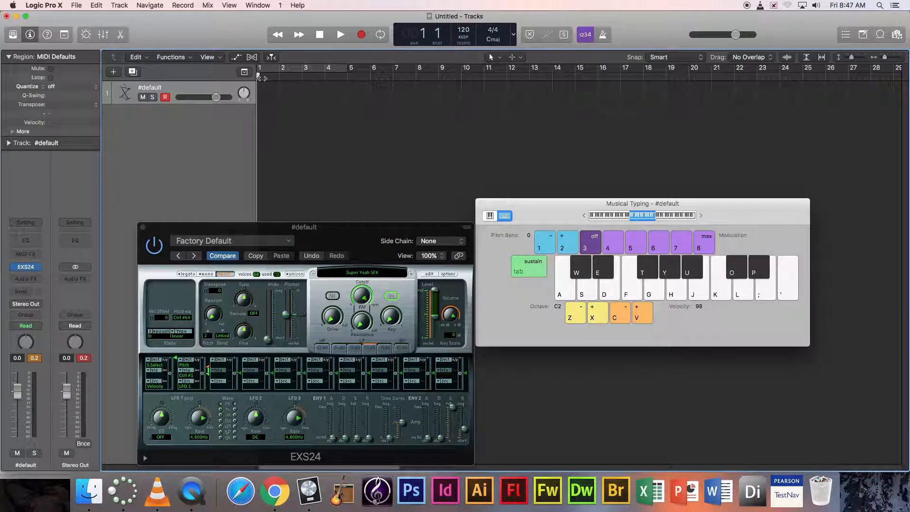
{"action": "left_click", "coordinate": [636, 285]}
{"action": "left_click", "coordinate": [677, 284]}
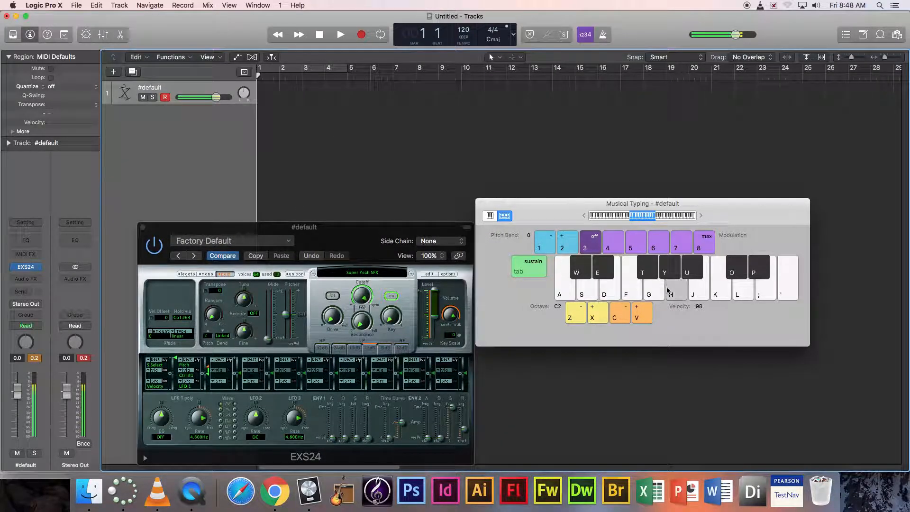
{"action": "left_click", "coordinate": [564, 287]}
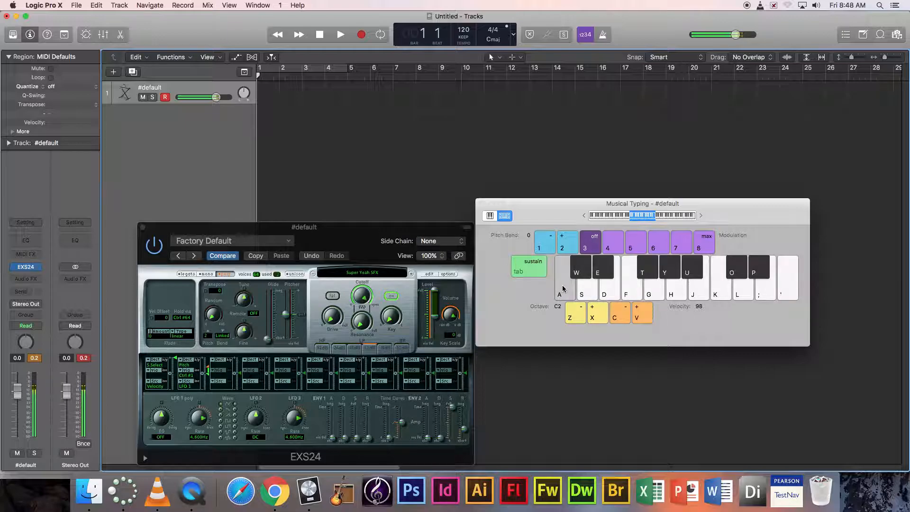
- Switch Musical Typing to piano mode, shift it down two octaves, and toggle the track's record-arm
{"action": "left_click", "coordinate": [491, 216]}
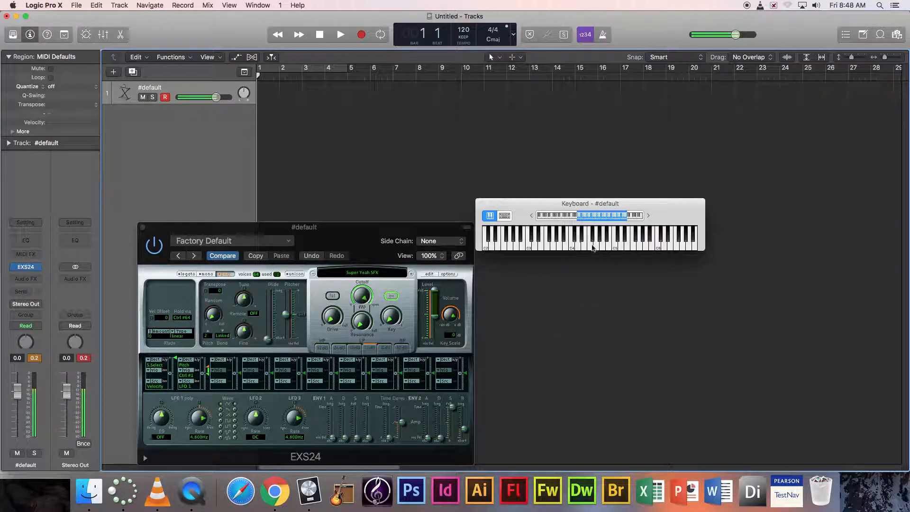
{"action": "mouse_move", "coordinate": [596, 246]}
{"action": "left_mouse_down"}
{"action": "mouse_move", "coordinate": [639, 246]}
{"action": "mouse_move", "coordinate": [541, 246]}
{"action": "left_mouse_up"}
{"action": "left_click_drag", "start_coordinate": [591, 218], "coordinate": [572, 220]}
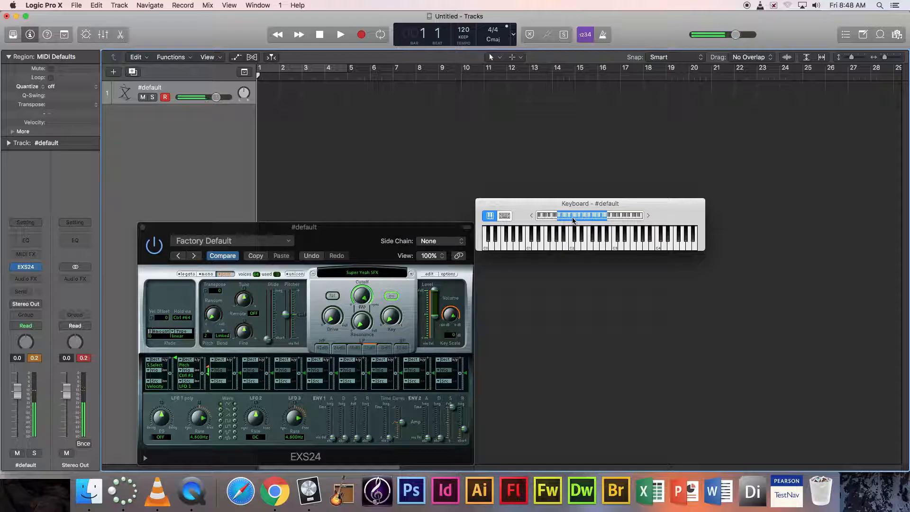
{"action": "mouse_move", "coordinate": [530, 243]}
{"action": "left_mouse_down"}
{"action": "mouse_move", "coordinate": [519, 243]}
{"action": "mouse_move", "coordinate": [682, 242]}
{"action": "mouse_move", "coordinate": [566, 243]}
{"action": "left_mouse_up"}
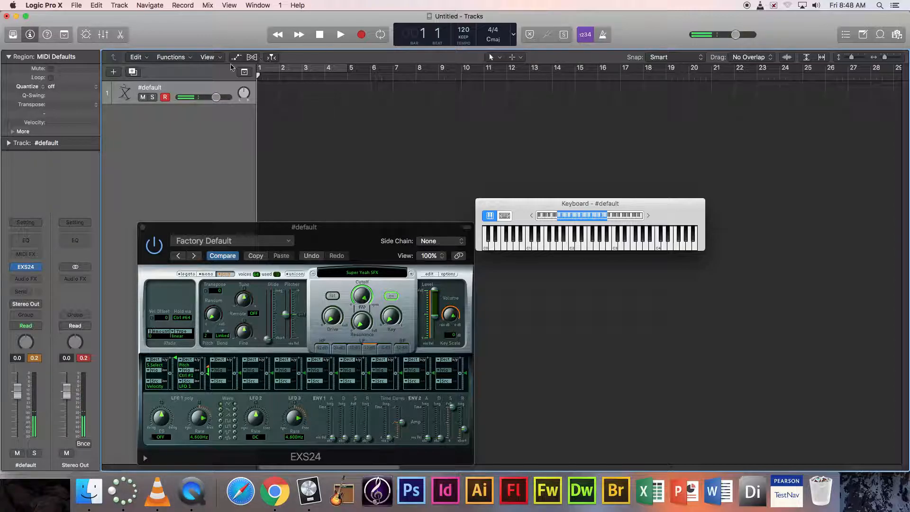
{"action": "left_click", "coordinate": [165, 98]}
{"action": "left_click", "coordinate": [165, 97]}
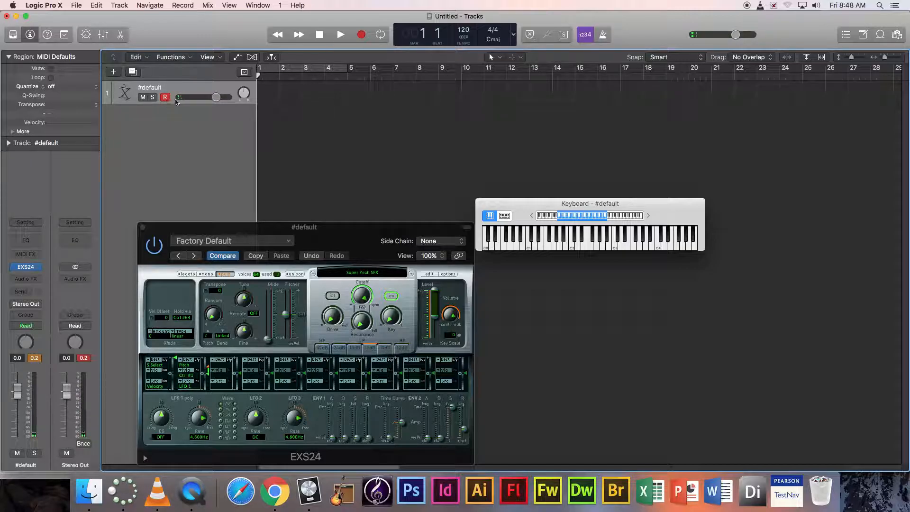
- Start recording on track 1 and play a series of sound-effect notes on the on-screen keyboard
{"action": "left_click", "coordinate": [360, 37]}
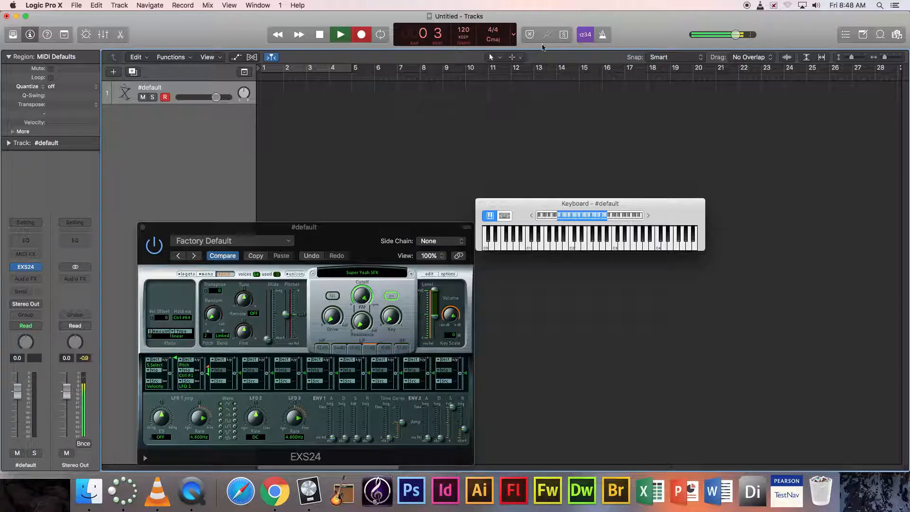
{"action": "left_click", "coordinate": [600, 240]}
{"action": "left_click", "coordinate": [598, 241]}
{"action": "left_click", "coordinate": [614, 241]}
{"action": "left_click", "coordinate": [601, 246]}
{"action": "left_click", "coordinate": [577, 244]}
{"action": "left_click", "coordinate": [548, 246]}
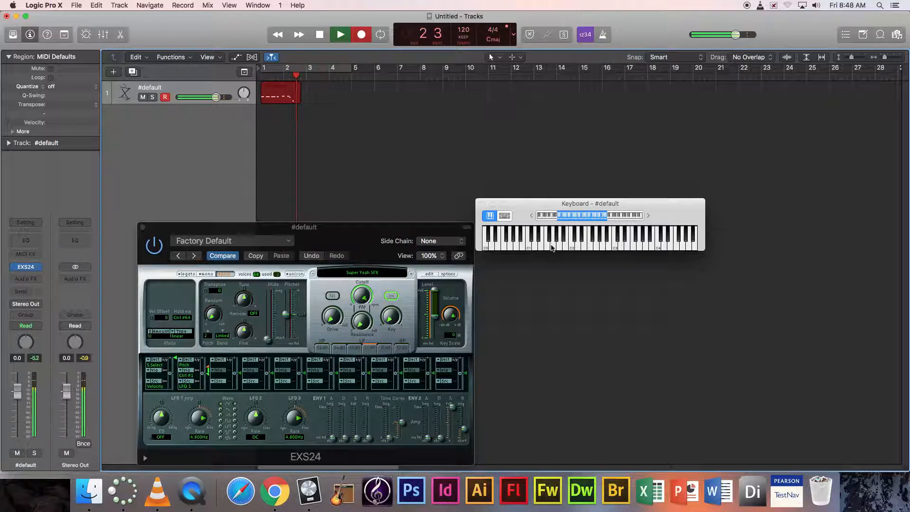
{"action": "left_click", "coordinate": [553, 247]}
{"action": "left_click", "coordinate": [658, 246]}
{"action": "left_click", "coordinate": [646, 246]}
{"action": "left_click", "coordinate": [646, 246]}
{"action": "left_click", "coordinate": [571, 246]}
{"action": "left_click", "coordinate": [550, 247]}
{"action": "left_click", "coordinate": [550, 246]}
{"action": "left_click", "coordinate": [553, 246]}
{"action": "left_click", "coordinate": [551, 246]}
{"action": "left_click", "coordinate": [554, 246]}
{"action": "left_click", "coordinate": [672, 242]}
{"action": "left_click", "coordinate": [687, 243]}
- Shift the keyboard up an octave, record a descending run of notes, and stop recording
{"action": "left_click_drag", "start_coordinate": [598, 217], "coordinate": [628, 220]}
{"action": "left_click", "coordinate": [634, 244]}
{"action": "left_click", "coordinate": [605, 242]}
{"action": "left_click", "coordinate": [572, 244]}
{"action": "left_click", "coordinate": [539, 243]}
{"action": "left_click", "coordinate": [503, 243]}
{"action": "left_click", "coordinate": [486, 242]}
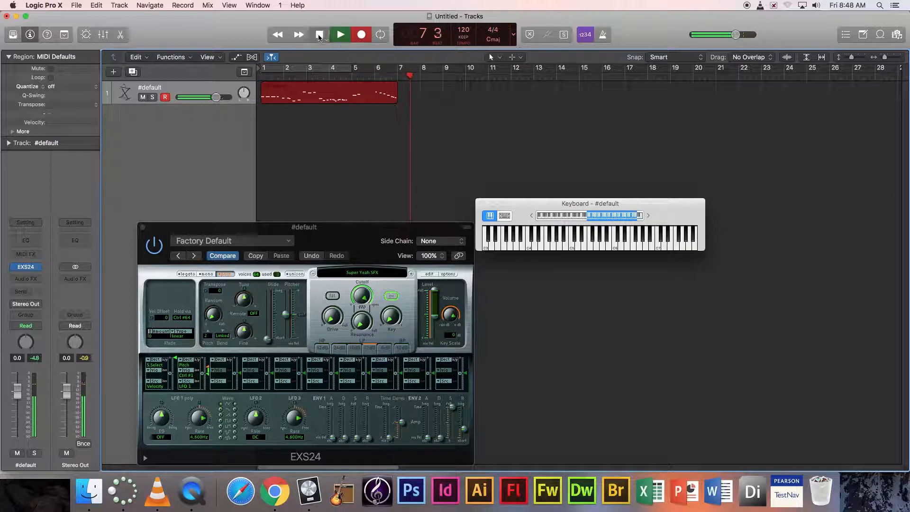
{"action": "key", "text": "space"}
- Play the recorded region back from bar 1
{"action": "left_click", "coordinate": [271, 77]}
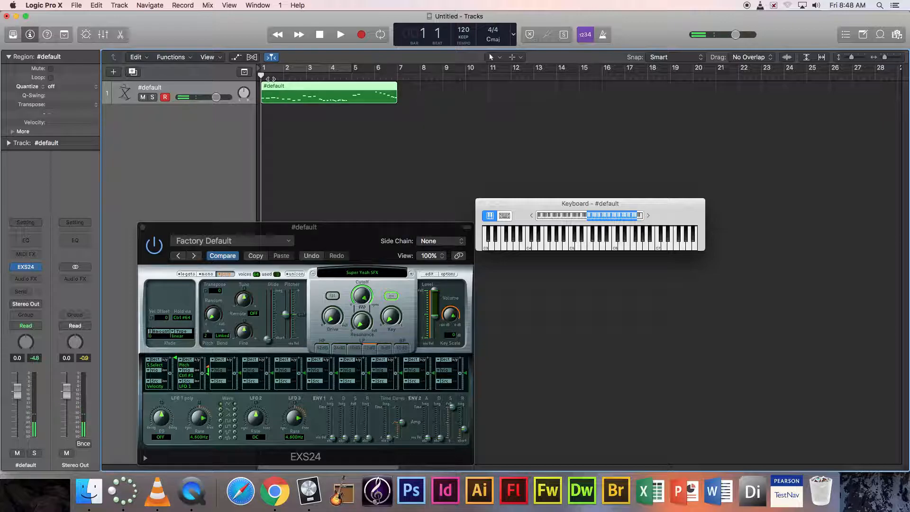
{"action": "key", "text": "space"}
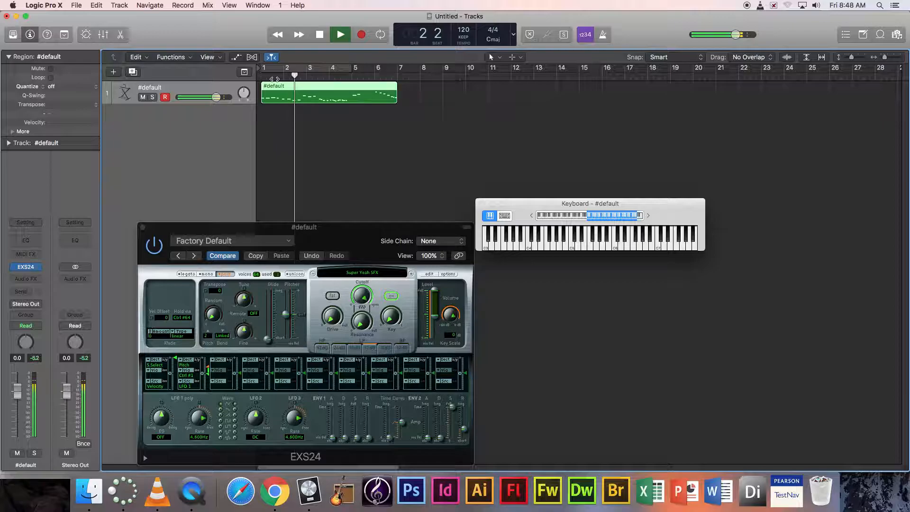
{"action": "key", "text": "space"}
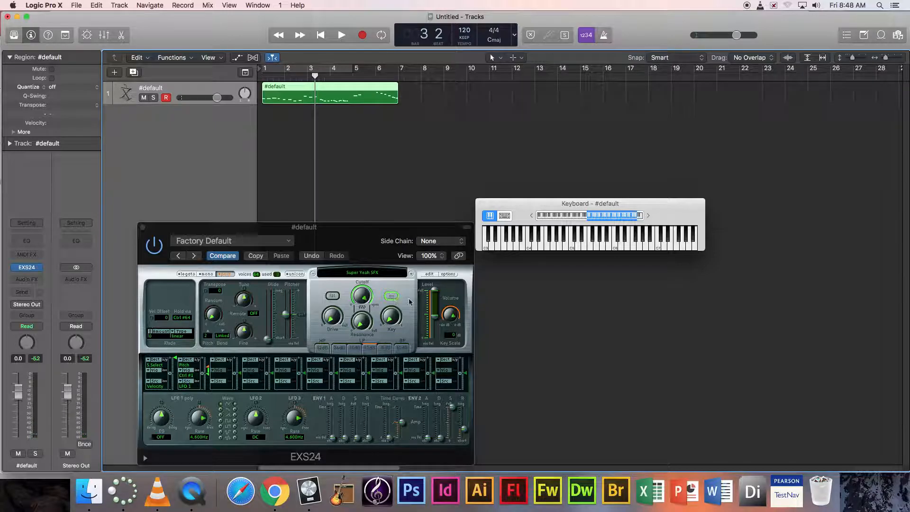
{"action": "left_click", "coordinate": [429, 274]}
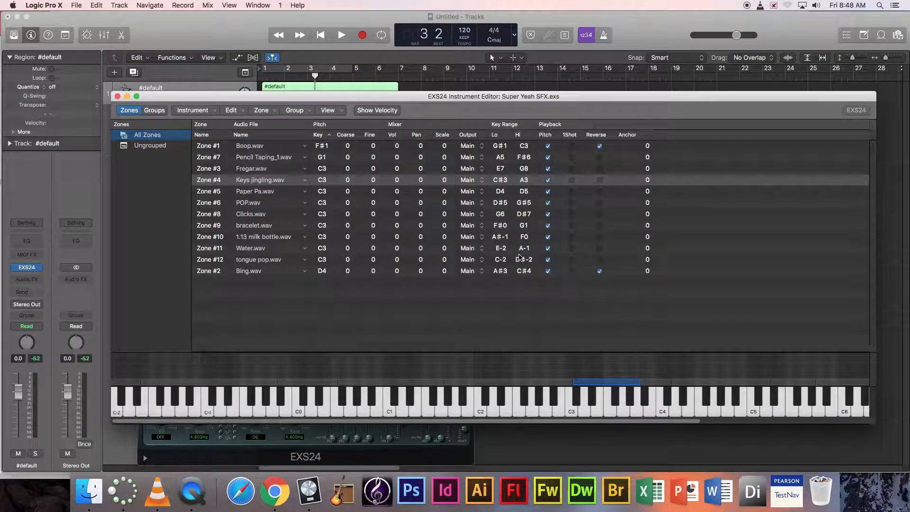
{"action": "left_click_drag", "start_coordinate": [293, 422], "coordinate": [266, 401]}
{"action": "left_click_drag", "start_coordinate": [268, 423], "coordinate": [429, 343]}
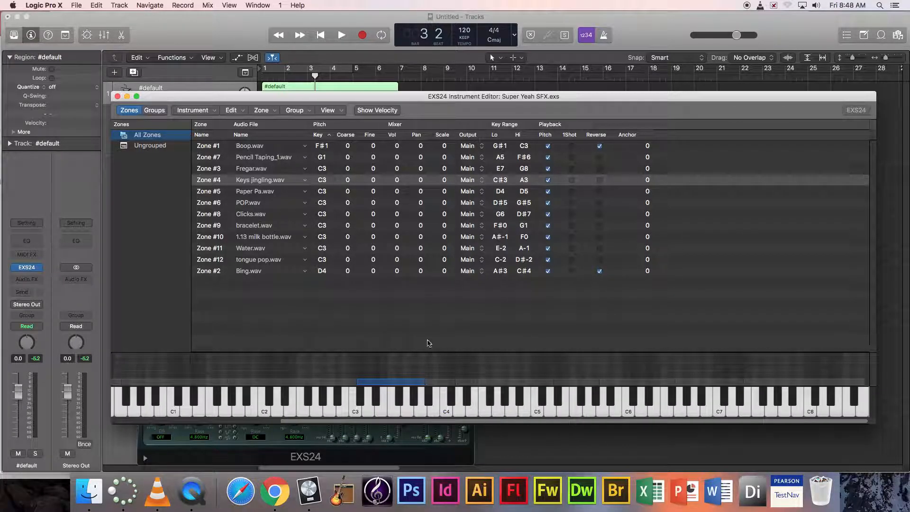
{"action": "left_click_drag", "start_coordinate": [151, 98], "coordinate": [127, 51]}
{"action": "left_click_drag", "start_coordinate": [338, 376], "coordinate": [151, 377]}
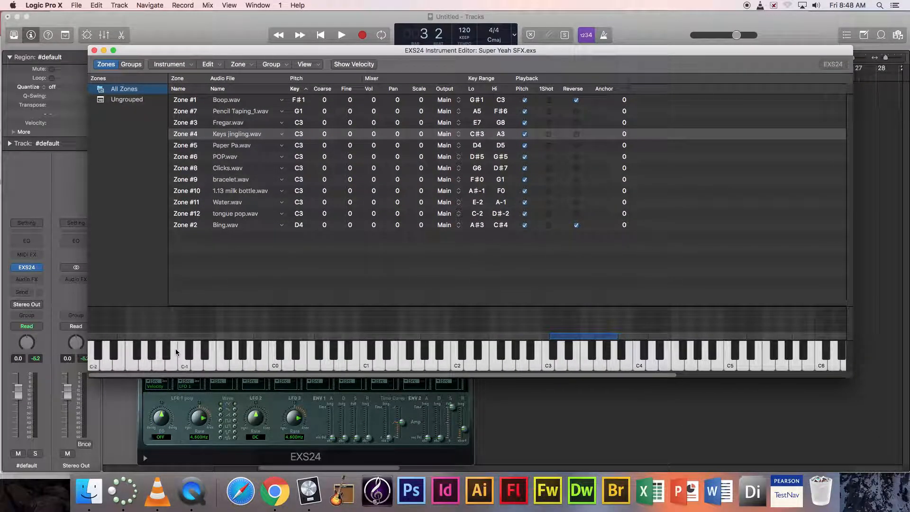
{"action": "scroll", "coordinate": [459, 359], "scroll_direction": "right", "scroll_amount": 5}
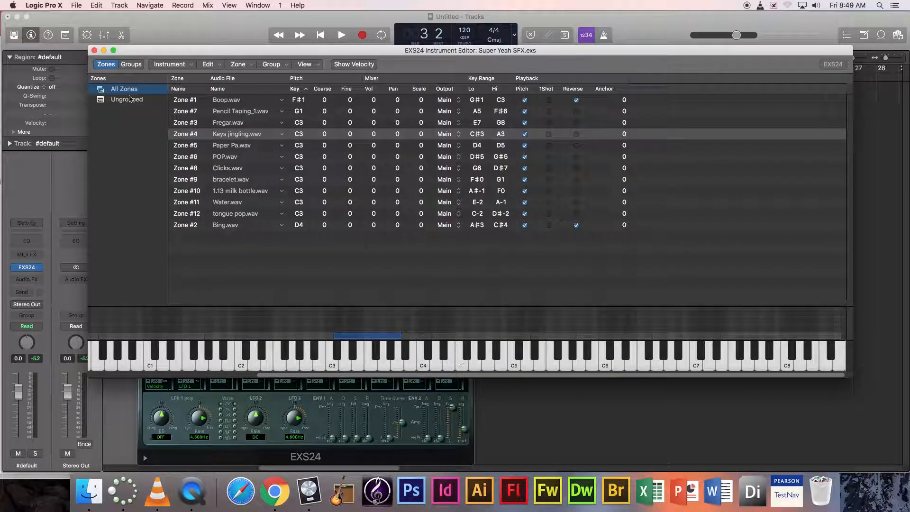
{"action": "left_click", "coordinate": [95, 50]}
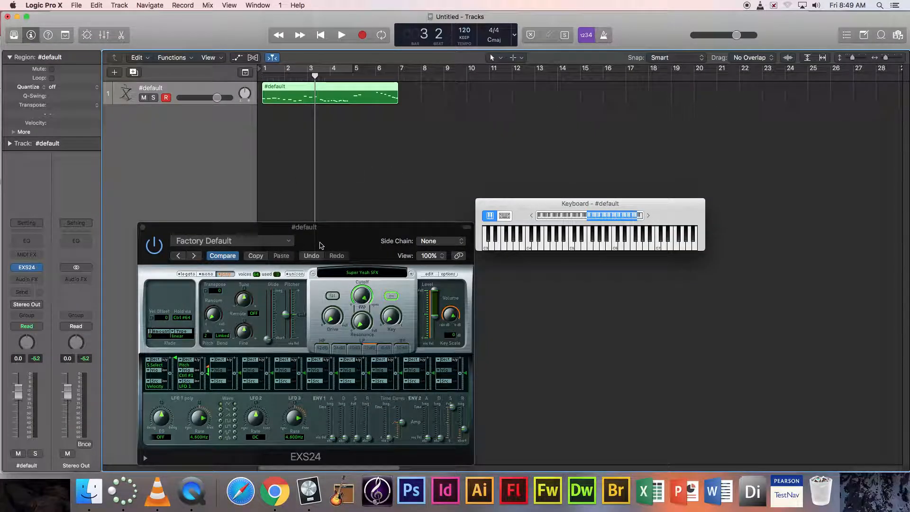
- Delete the recorded #default region
{"action": "left_click", "coordinate": [300, 136]}
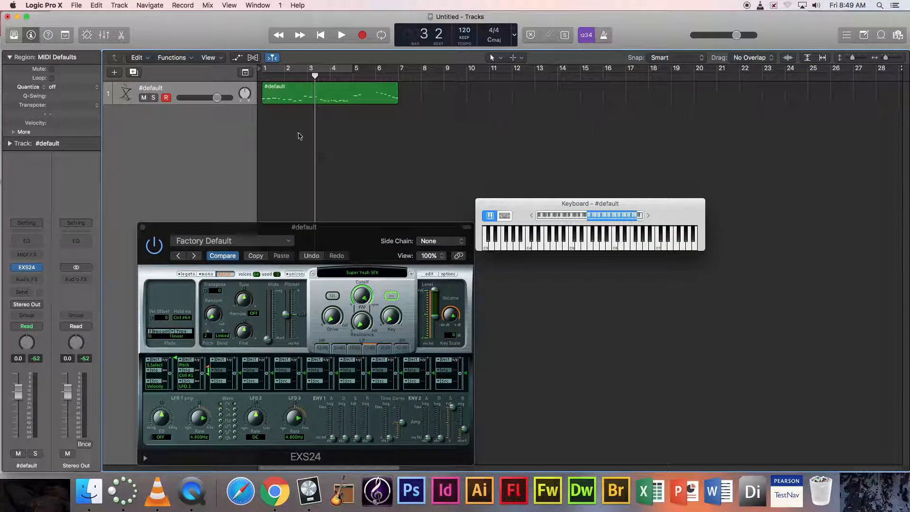
{"action": "left_click", "coordinate": [295, 96]}
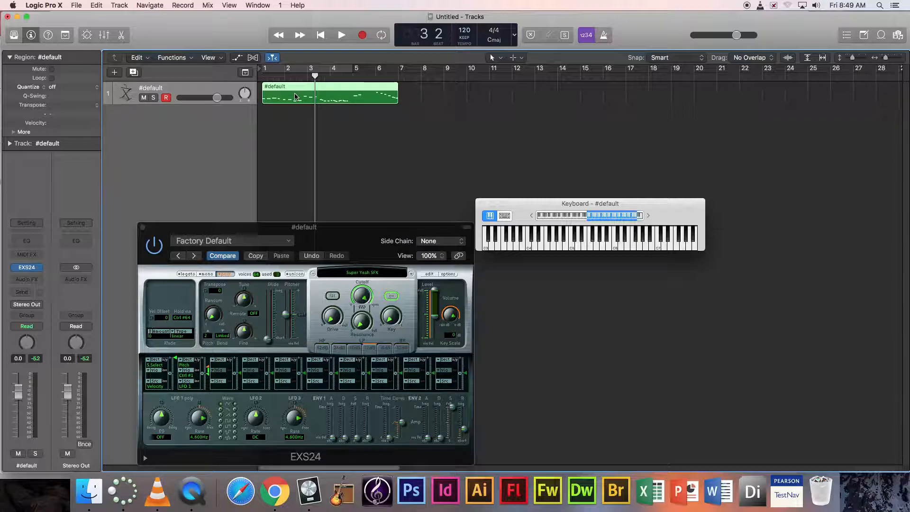
{"action": "key", "text": "Delete"}
- Search loops for 'bass', place 2-Step Thump Bass 04 on a new track, and loop it to bar 10
{"action": "left_click", "coordinate": [885, 36]}
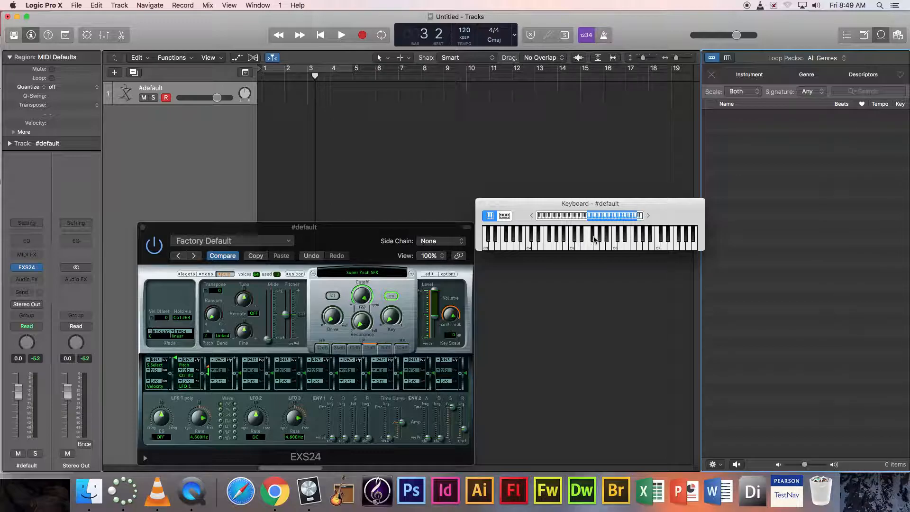
{"action": "left_click", "coordinate": [754, 184]}
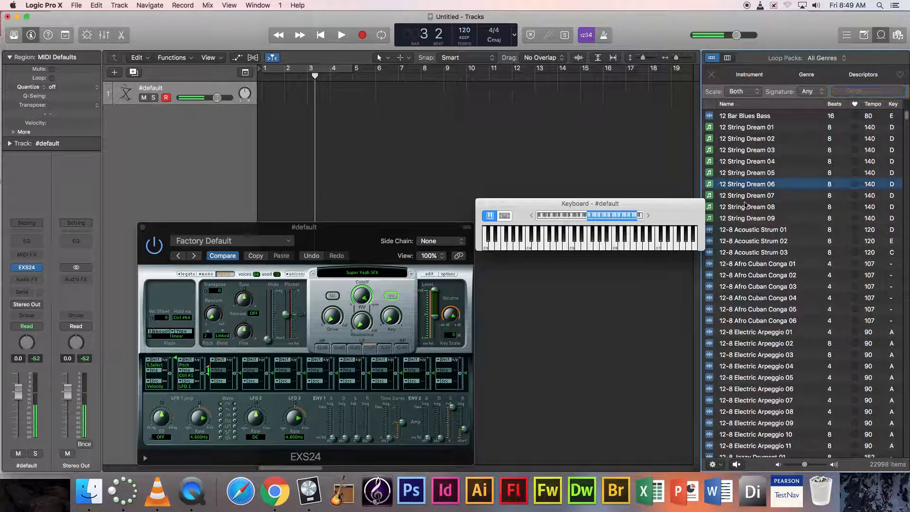
{"action": "type", "text": "ba"}
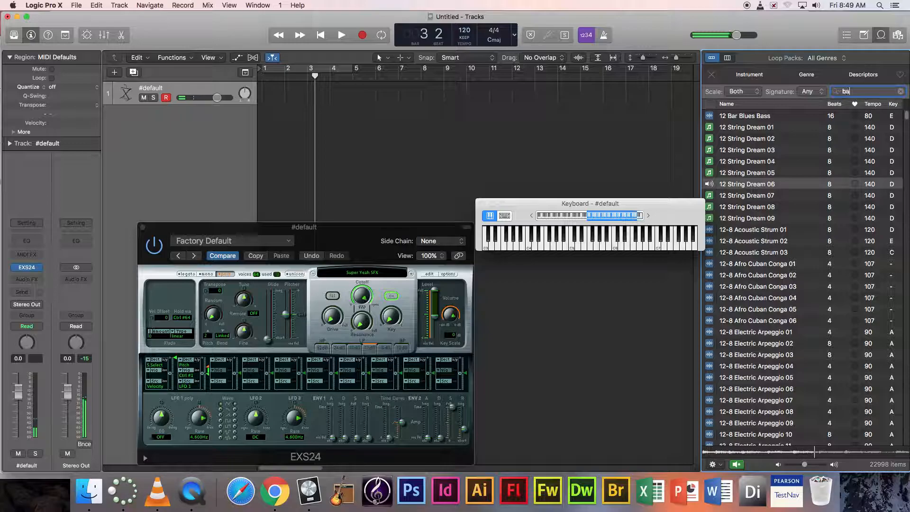
{"action": "type", "text": "ss"}
{"action": "key", "text": "Return"}
{"action": "left_click", "coordinate": [778, 197]}
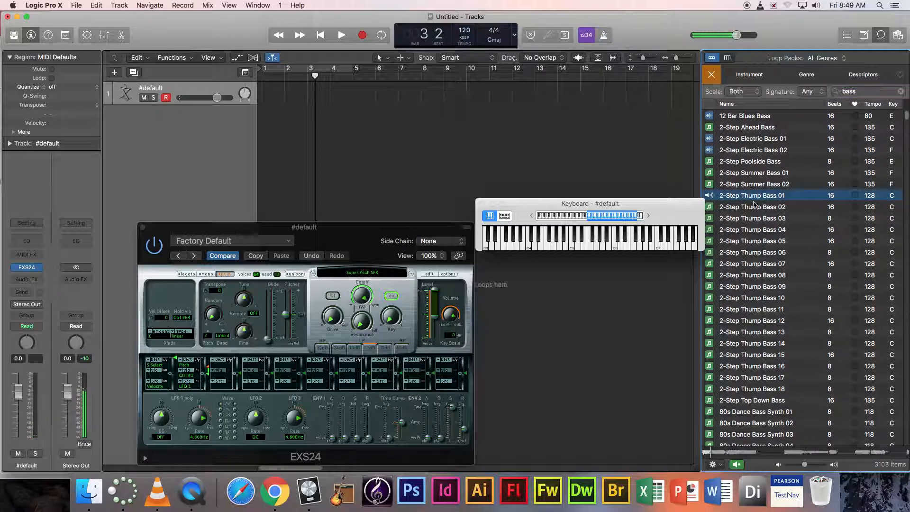
{"action": "left_click", "coordinate": [747, 230]}
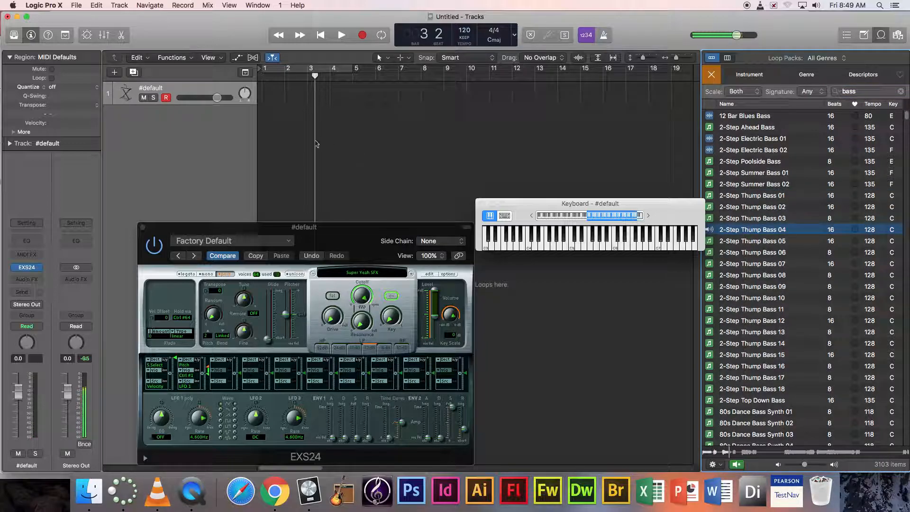
{"action": "left_click_drag", "start_coordinate": [296, 136], "coordinate": [268, 124]}
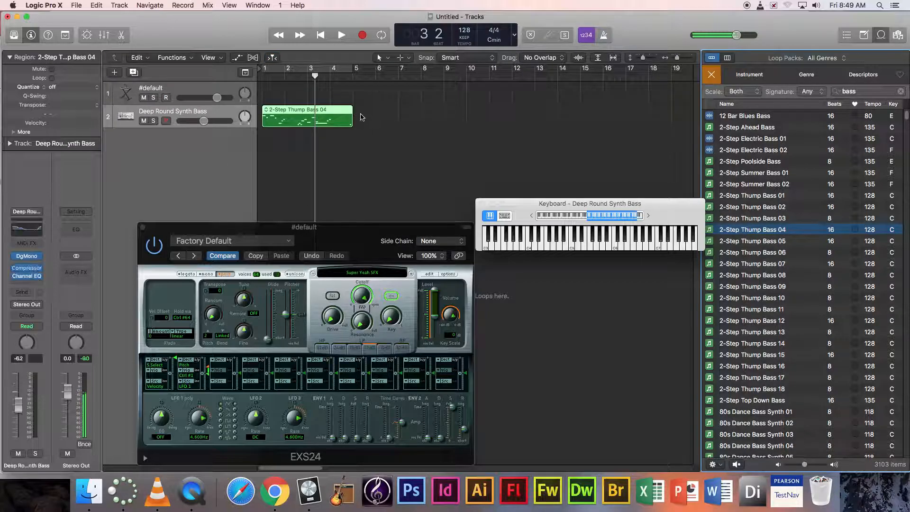
{"action": "left_click_drag", "start_coordinate": [353, 109], "coordinate": [444, 115]}
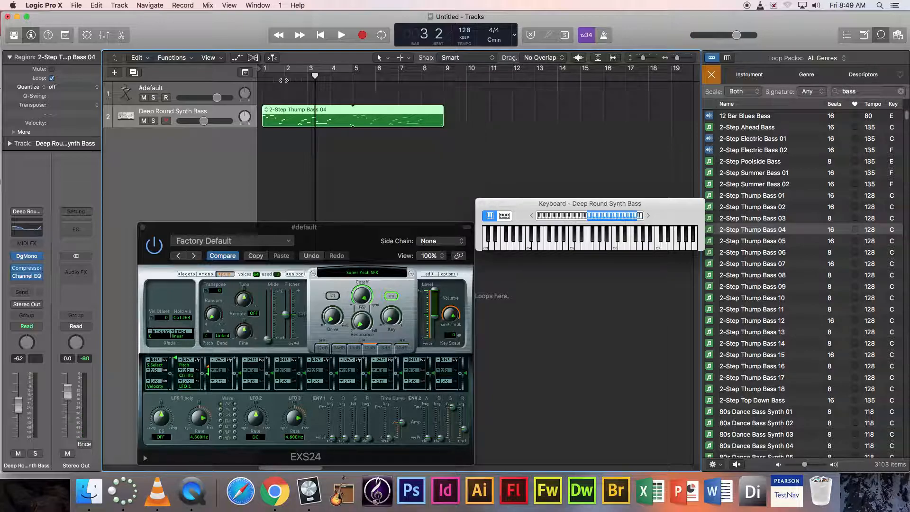
- Select the #default track and audition notes on the sound-effects instrument
{"action": "left_click", "coordinate": [190, 91]}
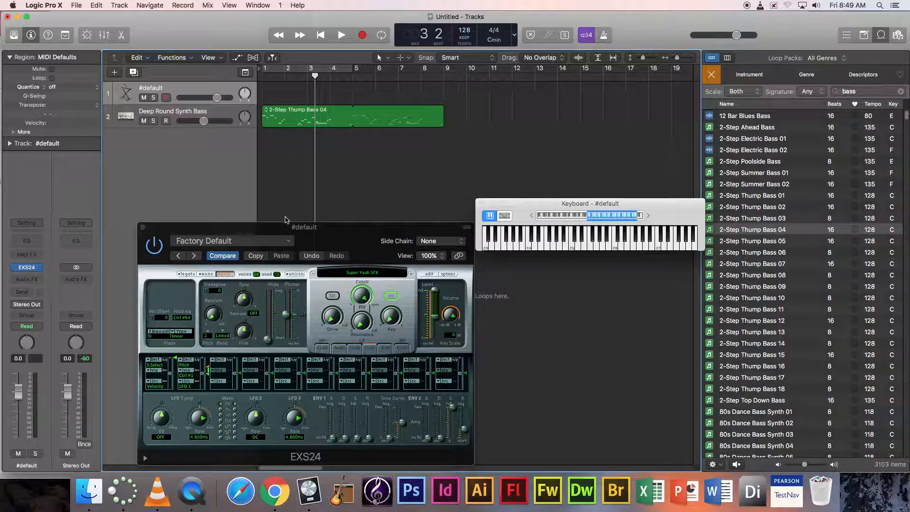
{"action": "left_click", "coordinate": [563, 248]}
{"action": "left_click", "coordinate": [604, 247]}
{"action": "left_click", "coordinate": [647, 244]}
{"action": "left_click", "coordinate": [664, 245]}
{"action": "left_click", "coordinate": [640, 246]}
{"action": "left_click", "coordinate": [655, 245]}
{"action": "left_click", "coordinate": [655, 245]}
{"action": "left_click", "coordinate": [656, 245]}
- Try out the higher sound-effect notes on the Musical Typing keyboard
{"action": "left_click", "coordinate": [655, 245]}
{"action": "left_click", "coordinate": [656, 246]}
{"action": "left_click", "coordinate": [655, 246]}
{"action": "left_click", "coordinate": [655, 246]}
{"action": "left_click", "coordinate": [654, 246]}
{"action": "left_click", "coordinate": [654, 246]}
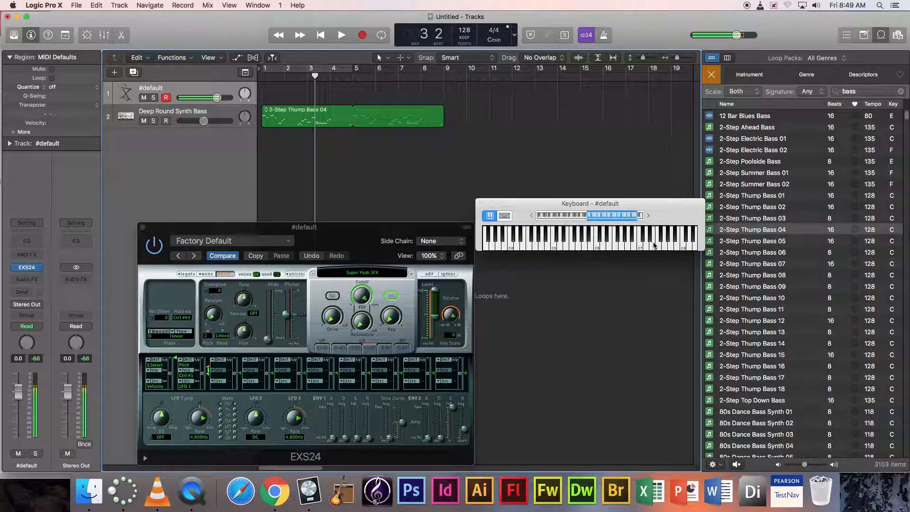
{"action": "left_click", "coordinate": [655, 246]}
- Rewind to bar 1 and record a run of sound-effect notes after the count-in
{"action": "left_click_drag", "start_coordinate": [315, 77], "coordinate": [246, 73]}
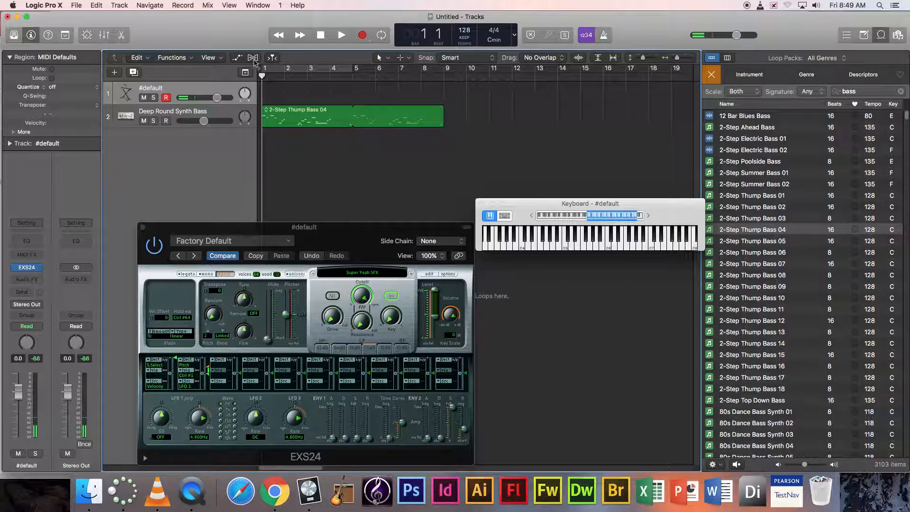
{"action": "left_click", "coordinate": [361, 34]}
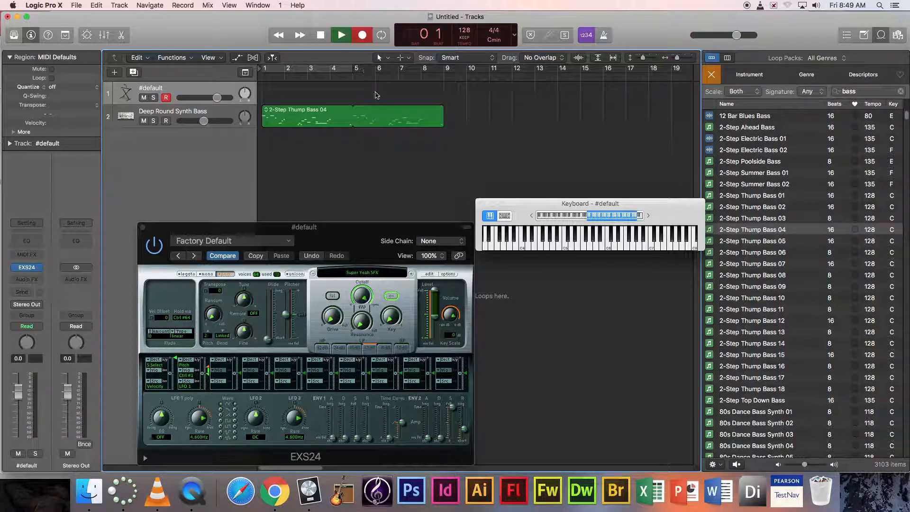
{"action": "left_click", "coordinate": [635, 248]}
{"action": "left_click", "coordinate": [636, 248]}
{"action": "left_click", "coordinate": [635, 249]}
{"action": "left_click", "coordinate": [635, 248]}
{"action": "left_click", "coordinate": [636, 248]}
{"action": "left_click", "coordinate": [635, 248]}
{"action": "left_click", "coordinate": [646, 248]}
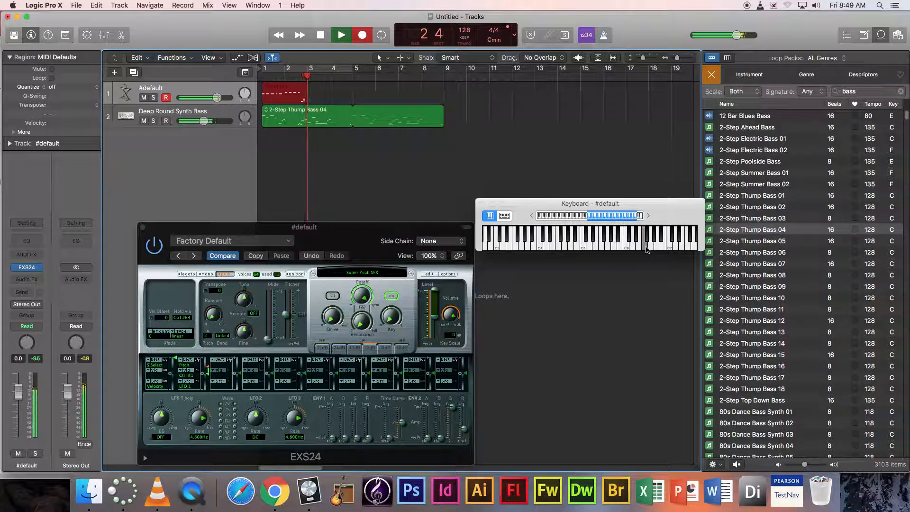
{"action": "left_click", "coordinate": [649, 248]}
{"action": "left_click", "coordinate": [650, 249]}
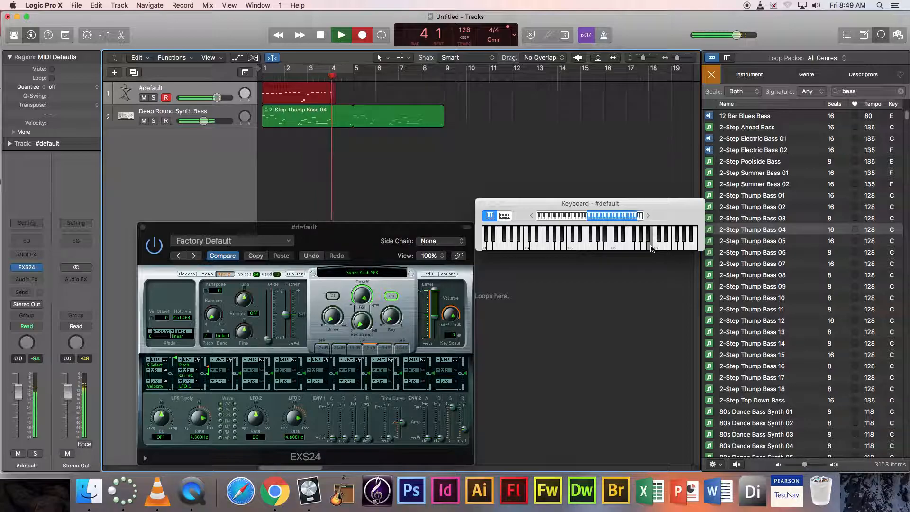
{"action": "left_click", "coordinate": [650, 248]}
{"action": "left_click", "coordinate": [651, 247]}
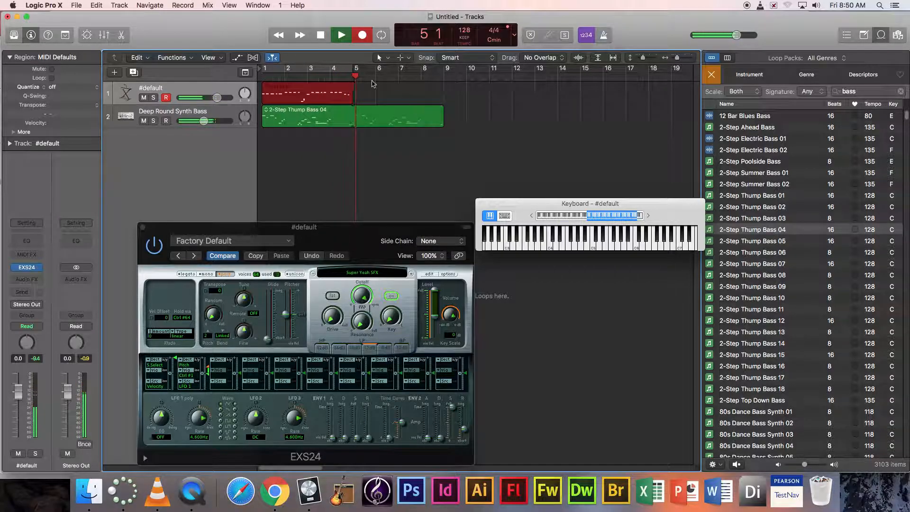
- Stop recording, play the take back from the start, and view it in the Piano Roll
{"action": "key", "text": "space"}
{"action": "key", "text": "Return"}
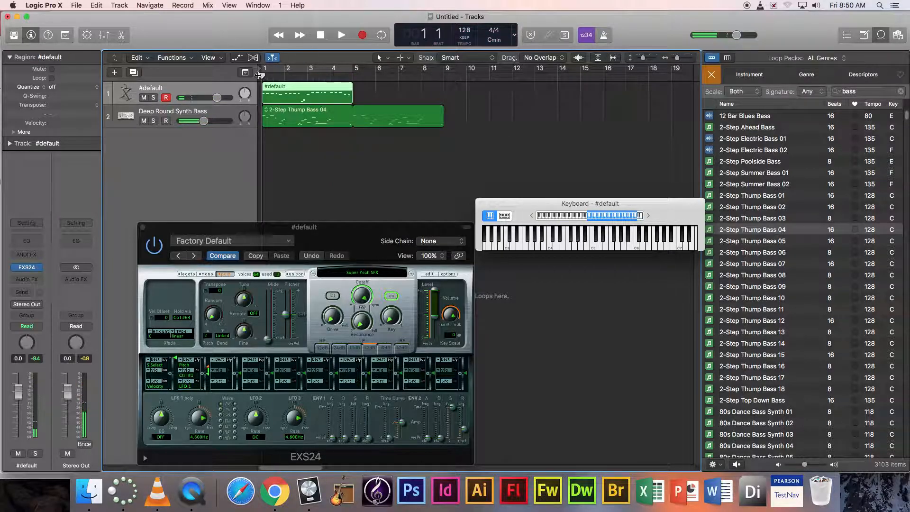
{"action": "key", "text": "space"}
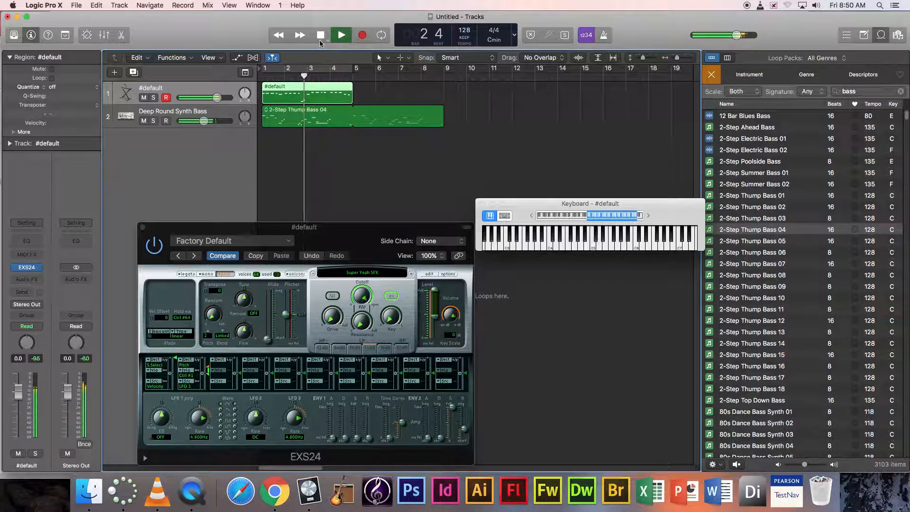
{"action": "key", "text": "space"}
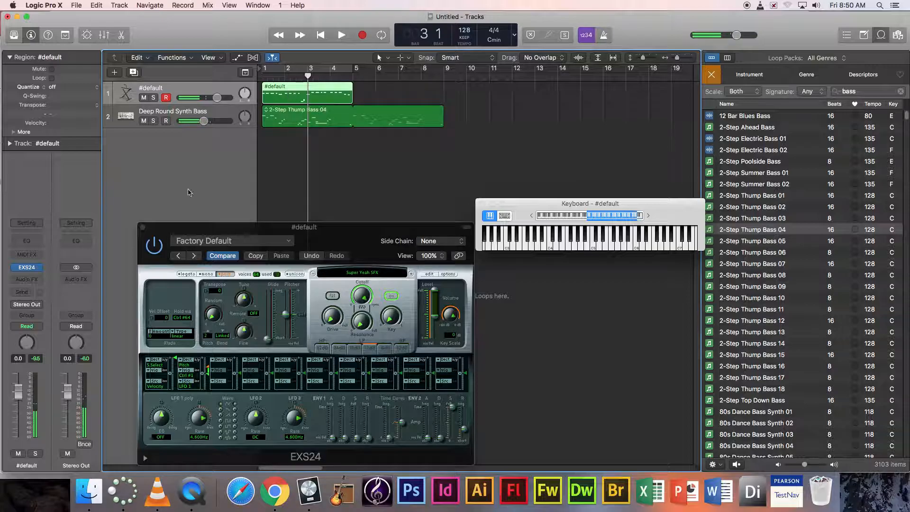
{"action": "key", "text": "e"}
{"action": "left_click", "coordinate": [143, 228]}
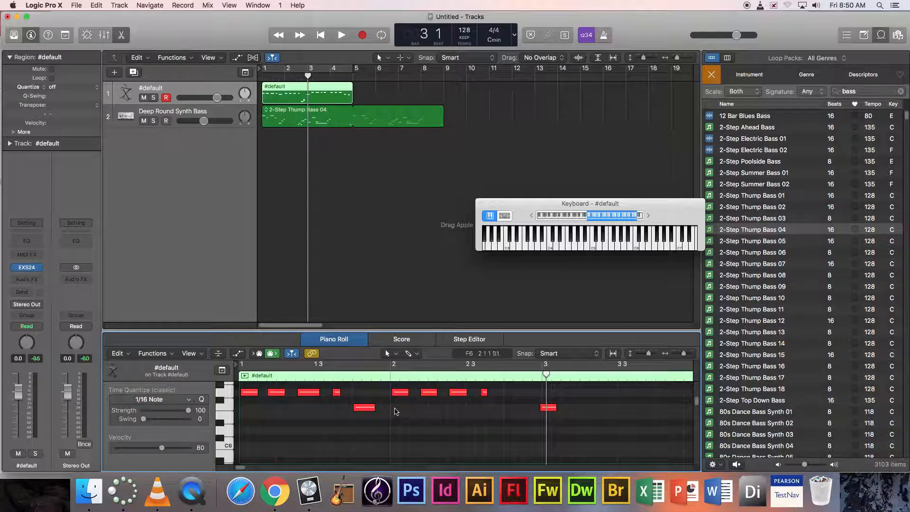
- Shift a note in time, lower the first note to F6, and delete the extra note at bar 3
{"action": "left_click_drag", "start_coordinate": [400, 393], "coordinate": [427, 396]}
{"action": "mouse_move", "coordinate": [250, 392]}
{"action": "left_mouse_down"}
{"action": "mouse_move", "coordinate": [247, 424]}
{"action": "mouse_move", "coordinate": [248, 395]}
{"action": "left_mouse_up"}
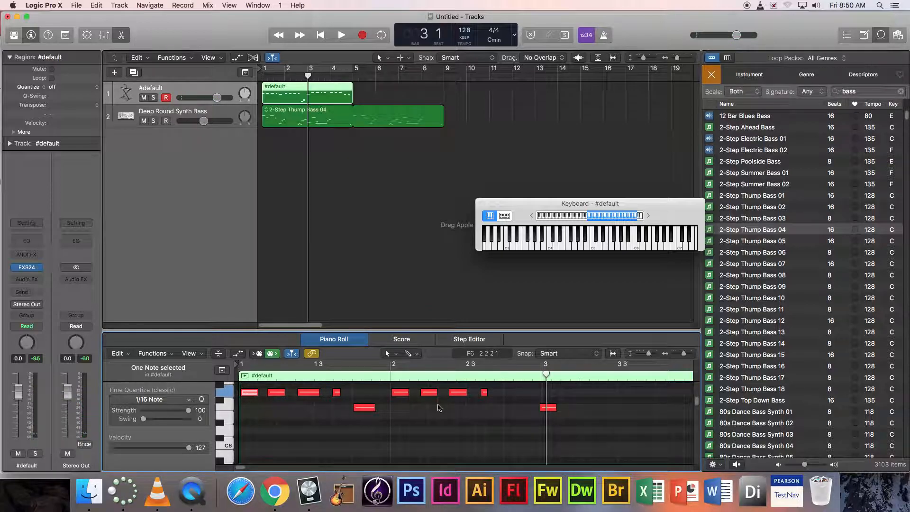
{"action": "key", "text": "space"}
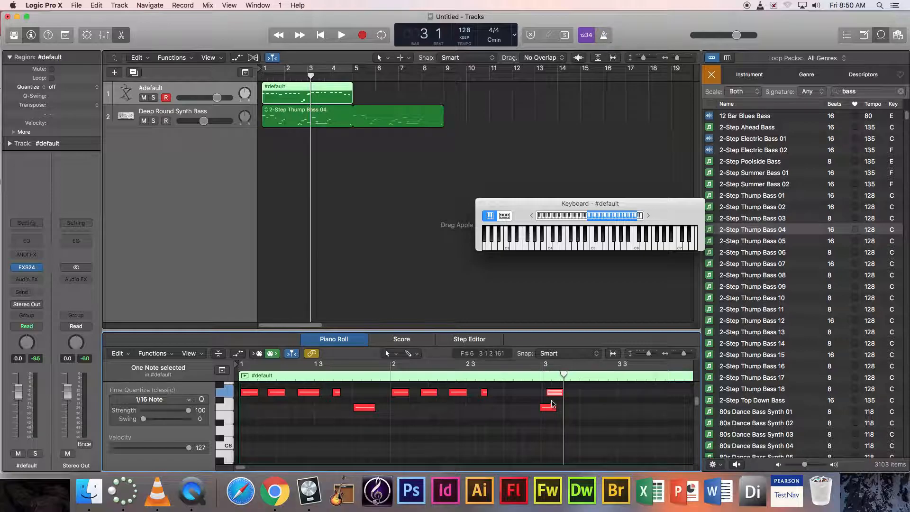
{"action": "key", "text": "Delete"}
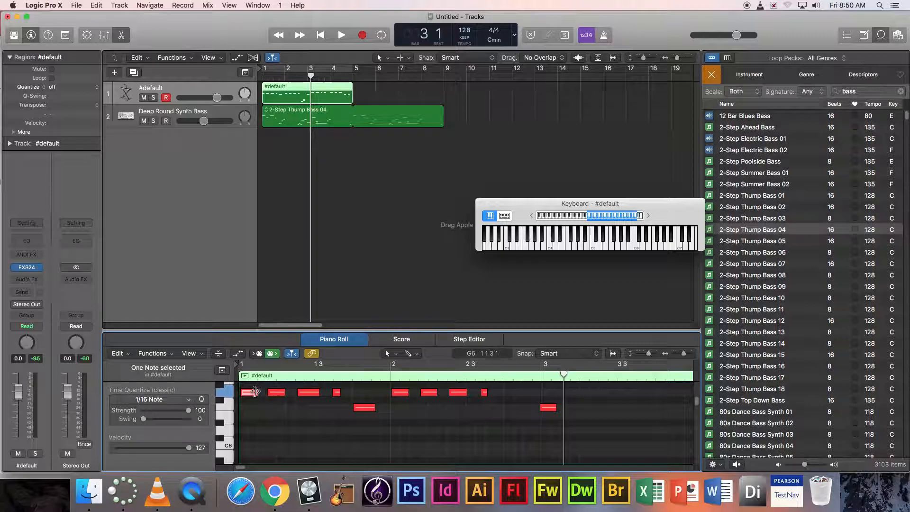
- Switch the Piano Roll's editing tool to the Pencil
{"action": "left_click", "coordinate": [411, 353]}
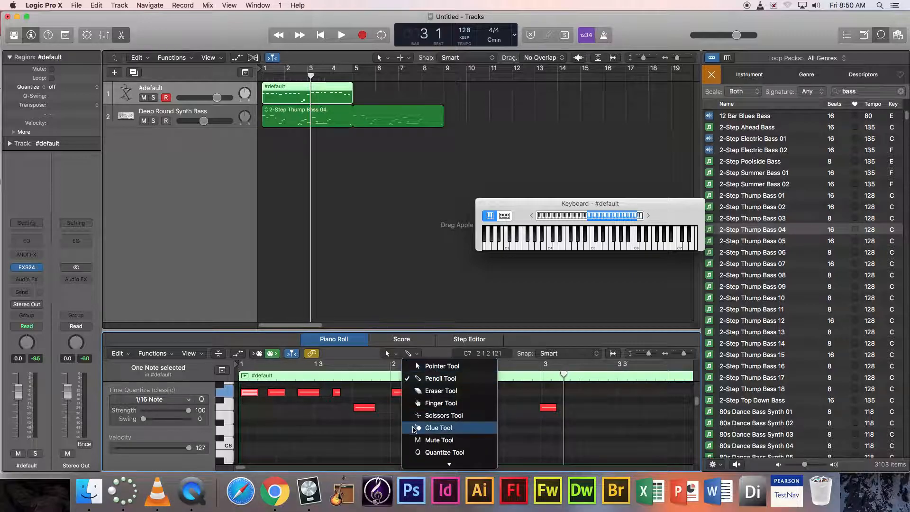
{"action": "left_click", "coordinate": [422, 381]}
{"action": "left_click_drag", "start_coordinate": [400, 427], "coordinate": [423, 427]}
{"action": "left_click", "coordinate": [408, 354]}
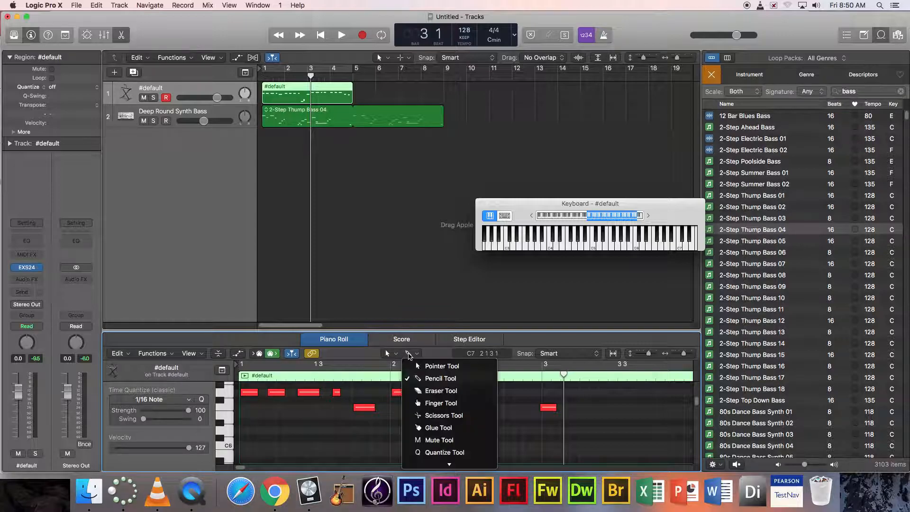
{"action": "left_click", "coordinate": [411, 366]}
{"action": "left_click", "coordinate": [387, 353]}
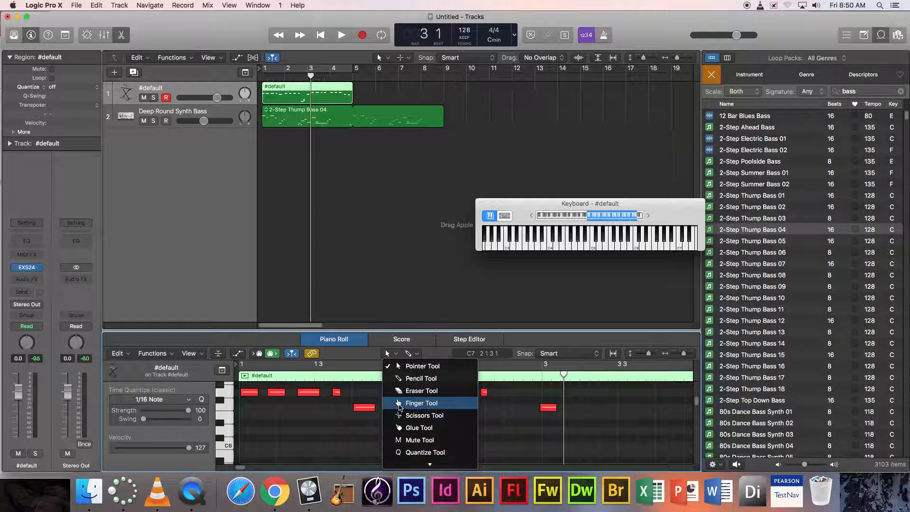
{"action": "left_click", "coordinate": [421, 379]}
- Draw a long low note at bar 2, play from bar 2, and show Smart Controls
{"action": "left_click_drag", "start_coordinate": [391, 430], "coordinate": [446, 430]}
{"action": "left_click", "coordinate": [390, 375]}
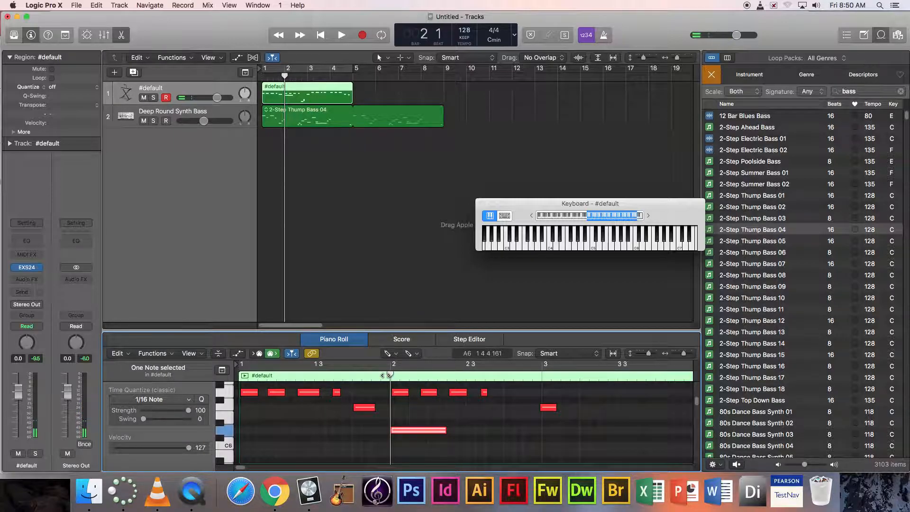
{"action": "key", "text": "space"}
{"action": "key", "text": "b"}
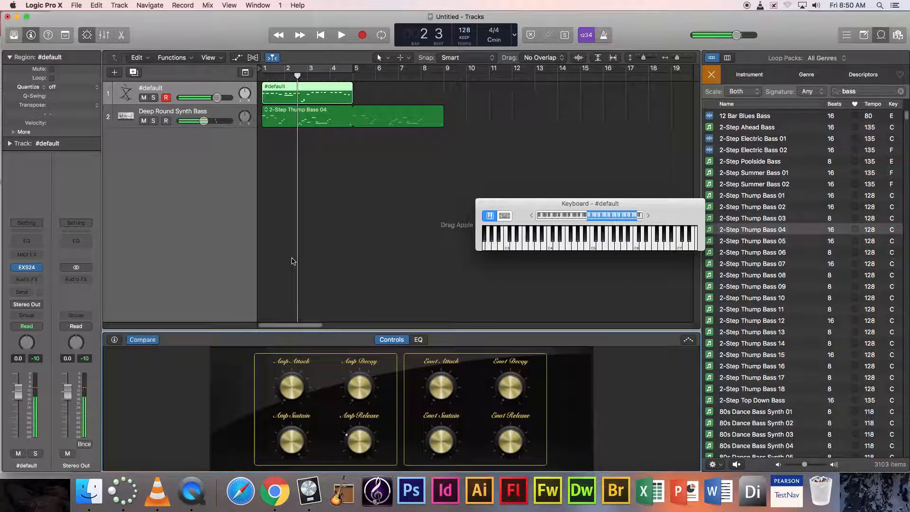